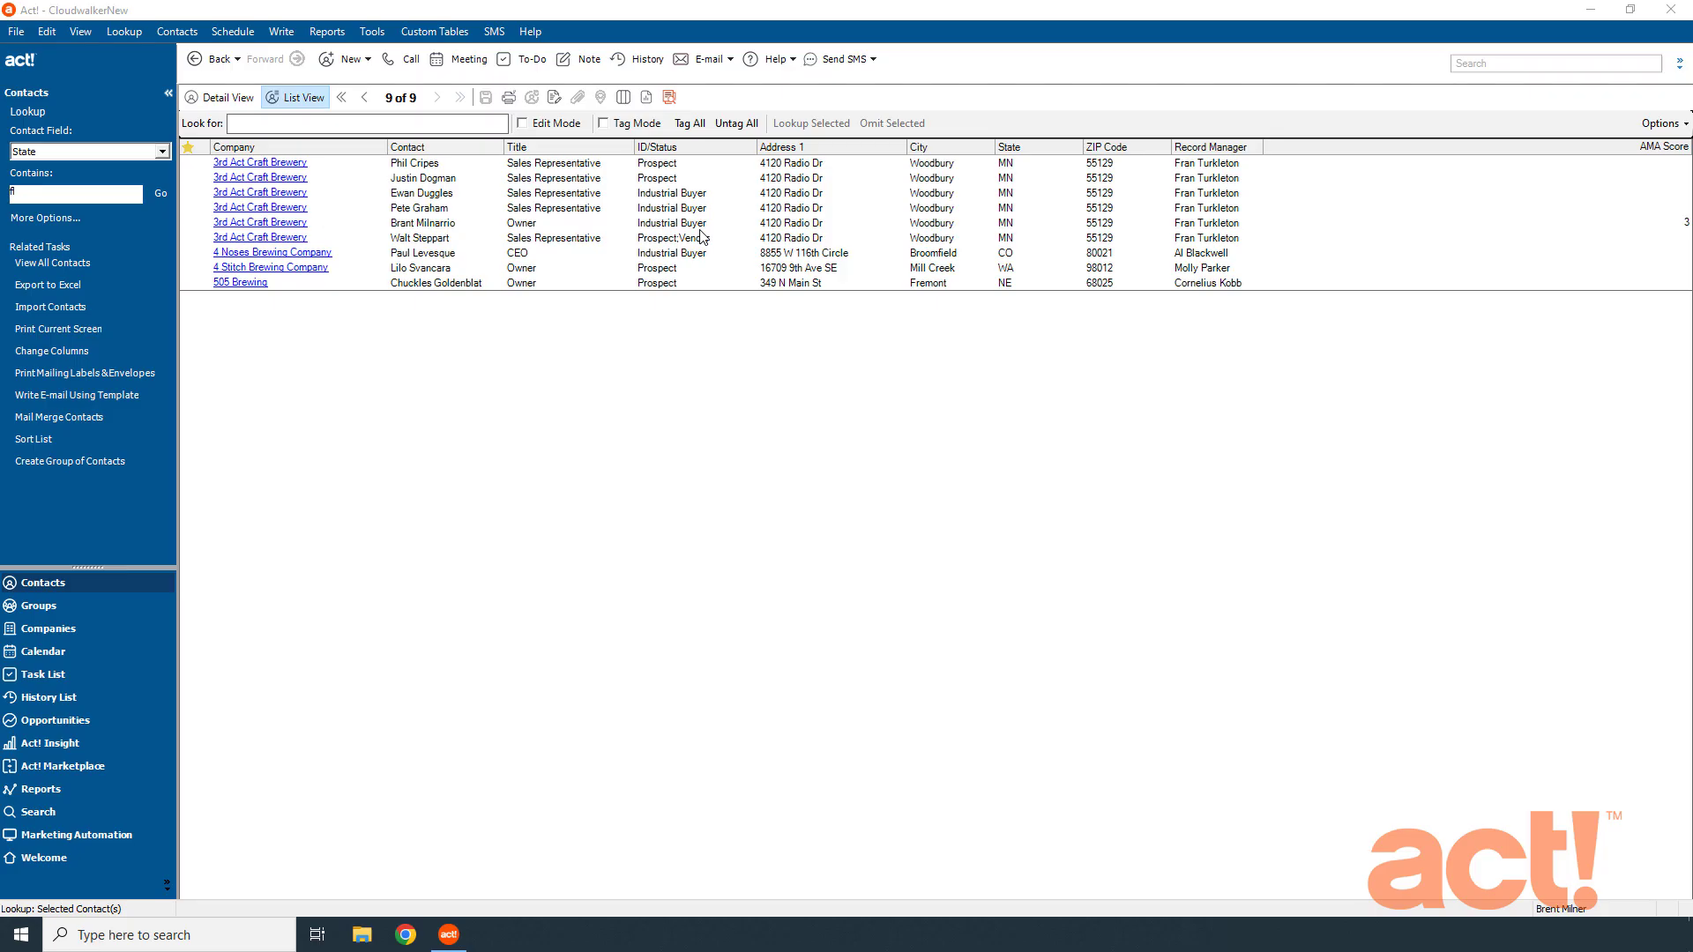
# Start an Append Field operation on the current contact lookup and choose ID/Status as the field.
pyautogui.click(50, 35)
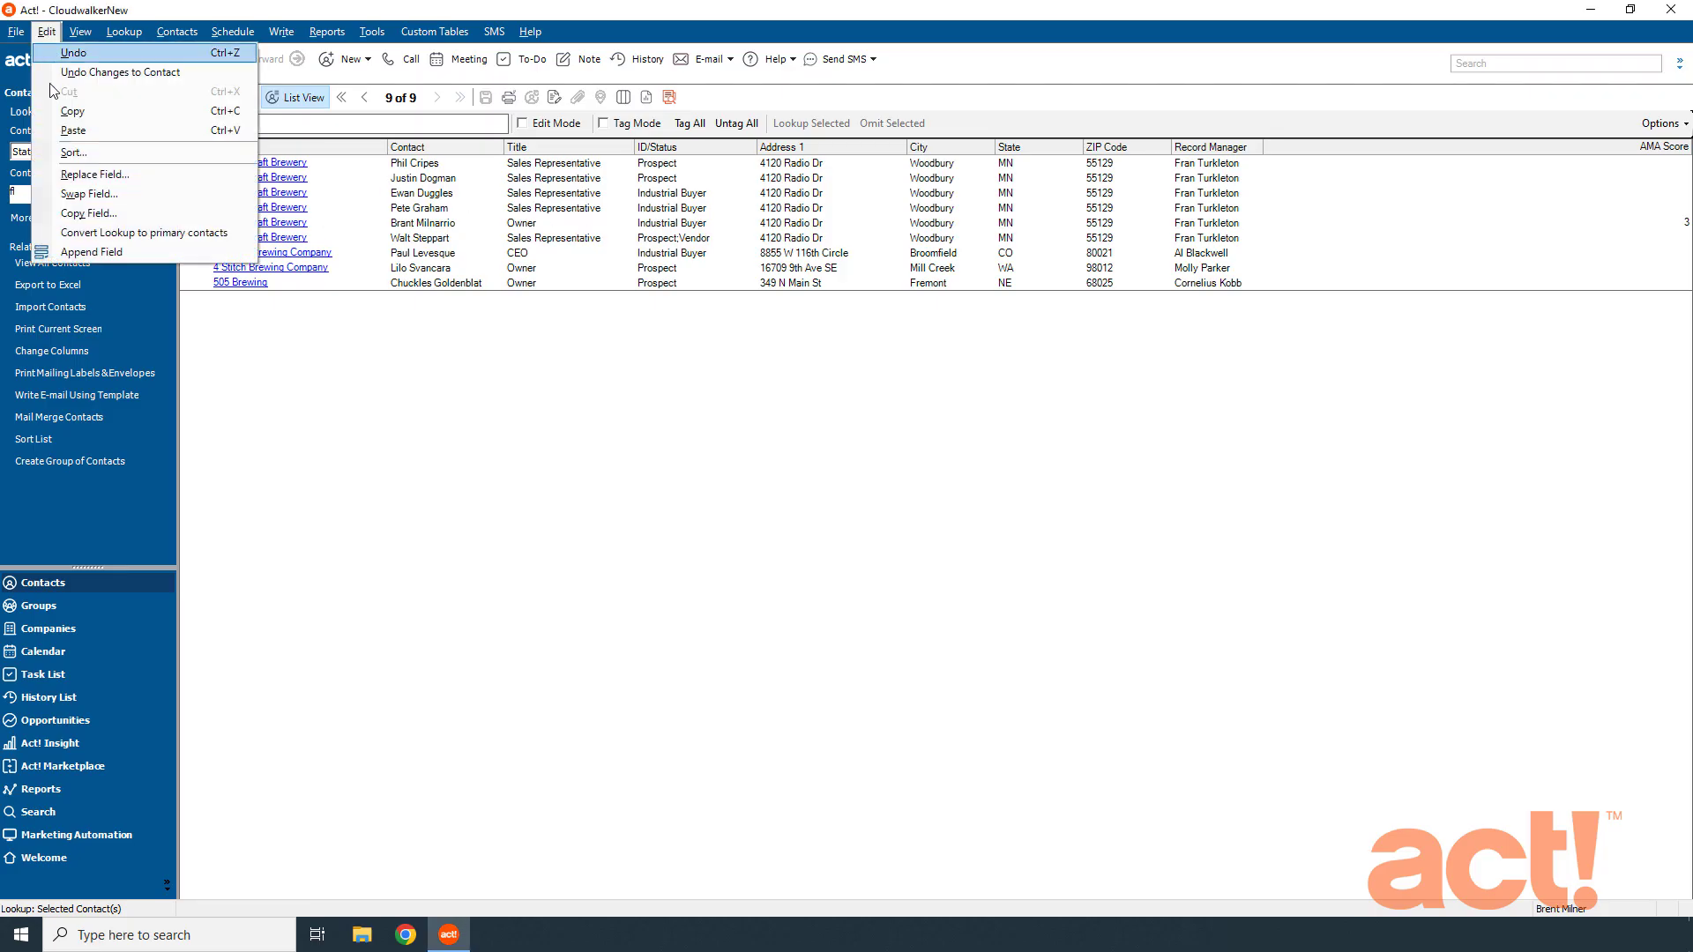
pyautogui.click(136, 252)
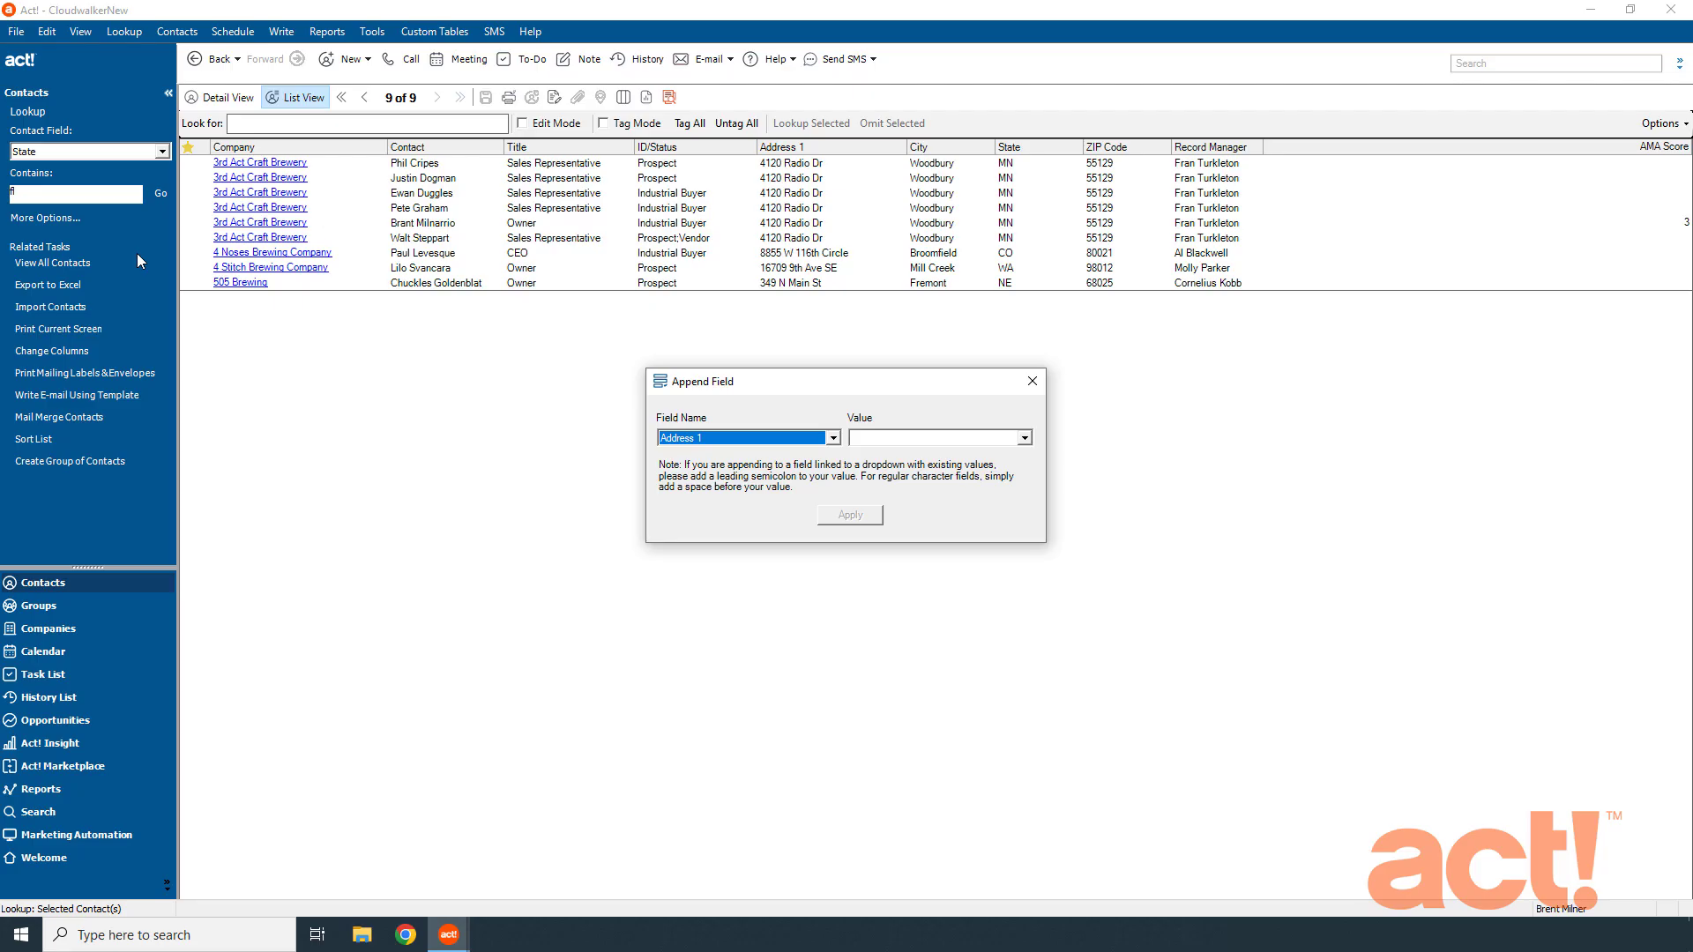
pyautogui.click(757, 439)
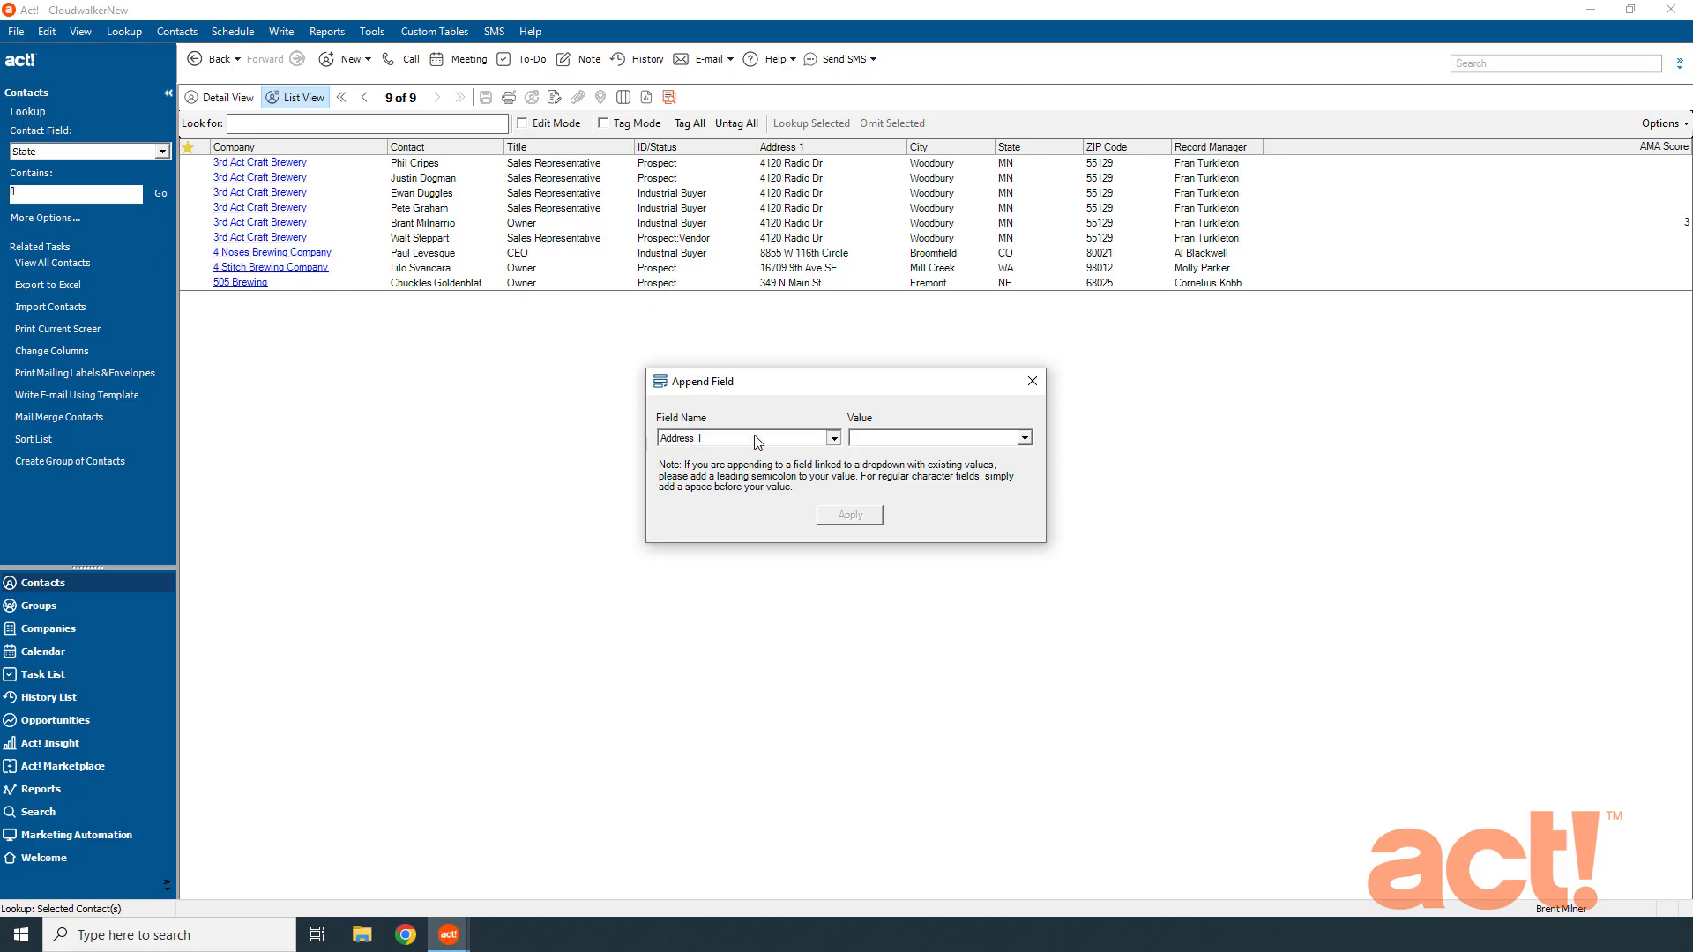
pyautogui.click(756, 439)
pyautogui.scroll(-4, 722, 485)
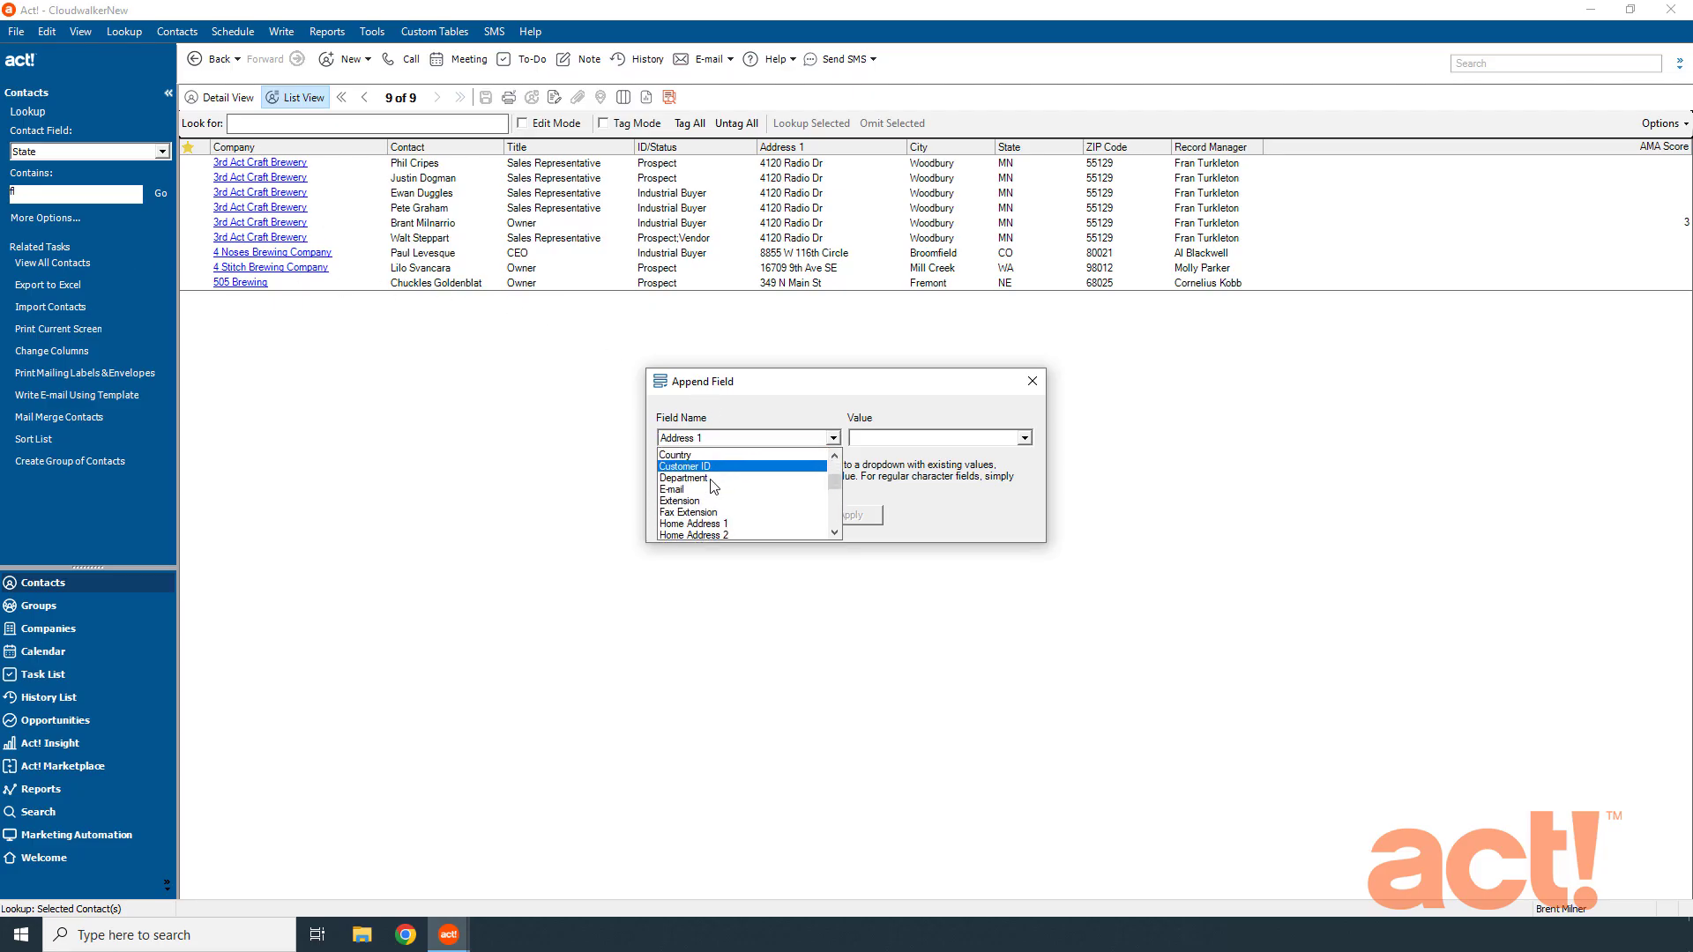
pyautogui.scroll(-5, 712, 486)
pyautogui.click(716, 483)
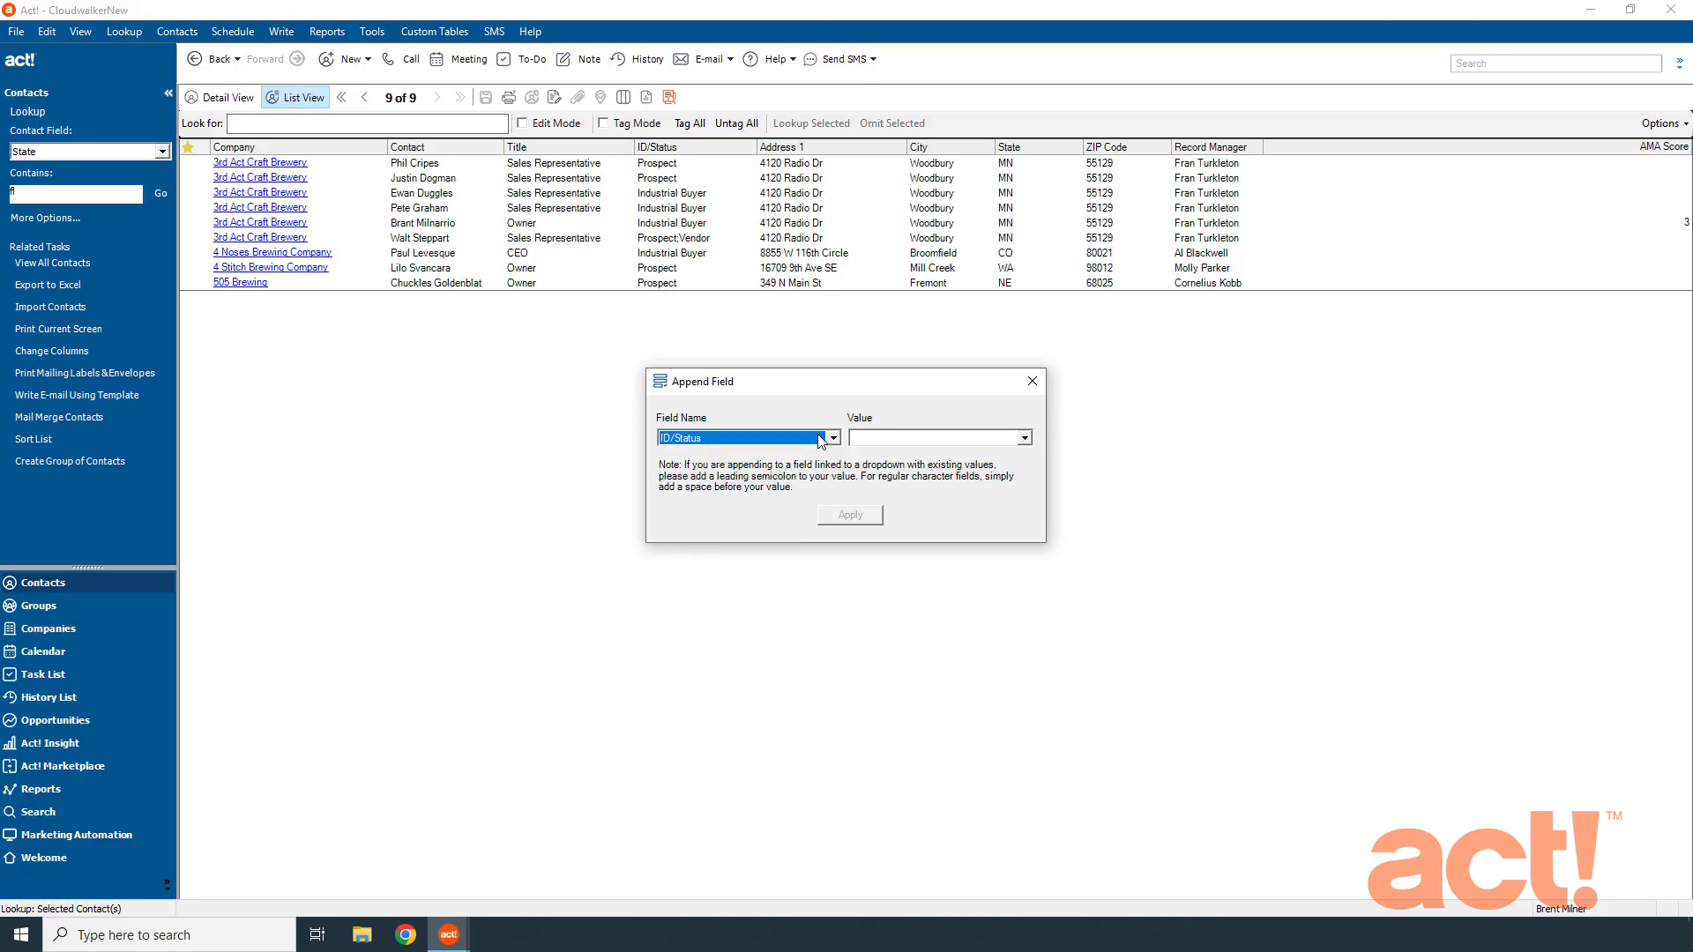
# Append the value ";Hot Lead" to the chosen field for all contacts in the lookup.
pyautogui.click(882, 438)
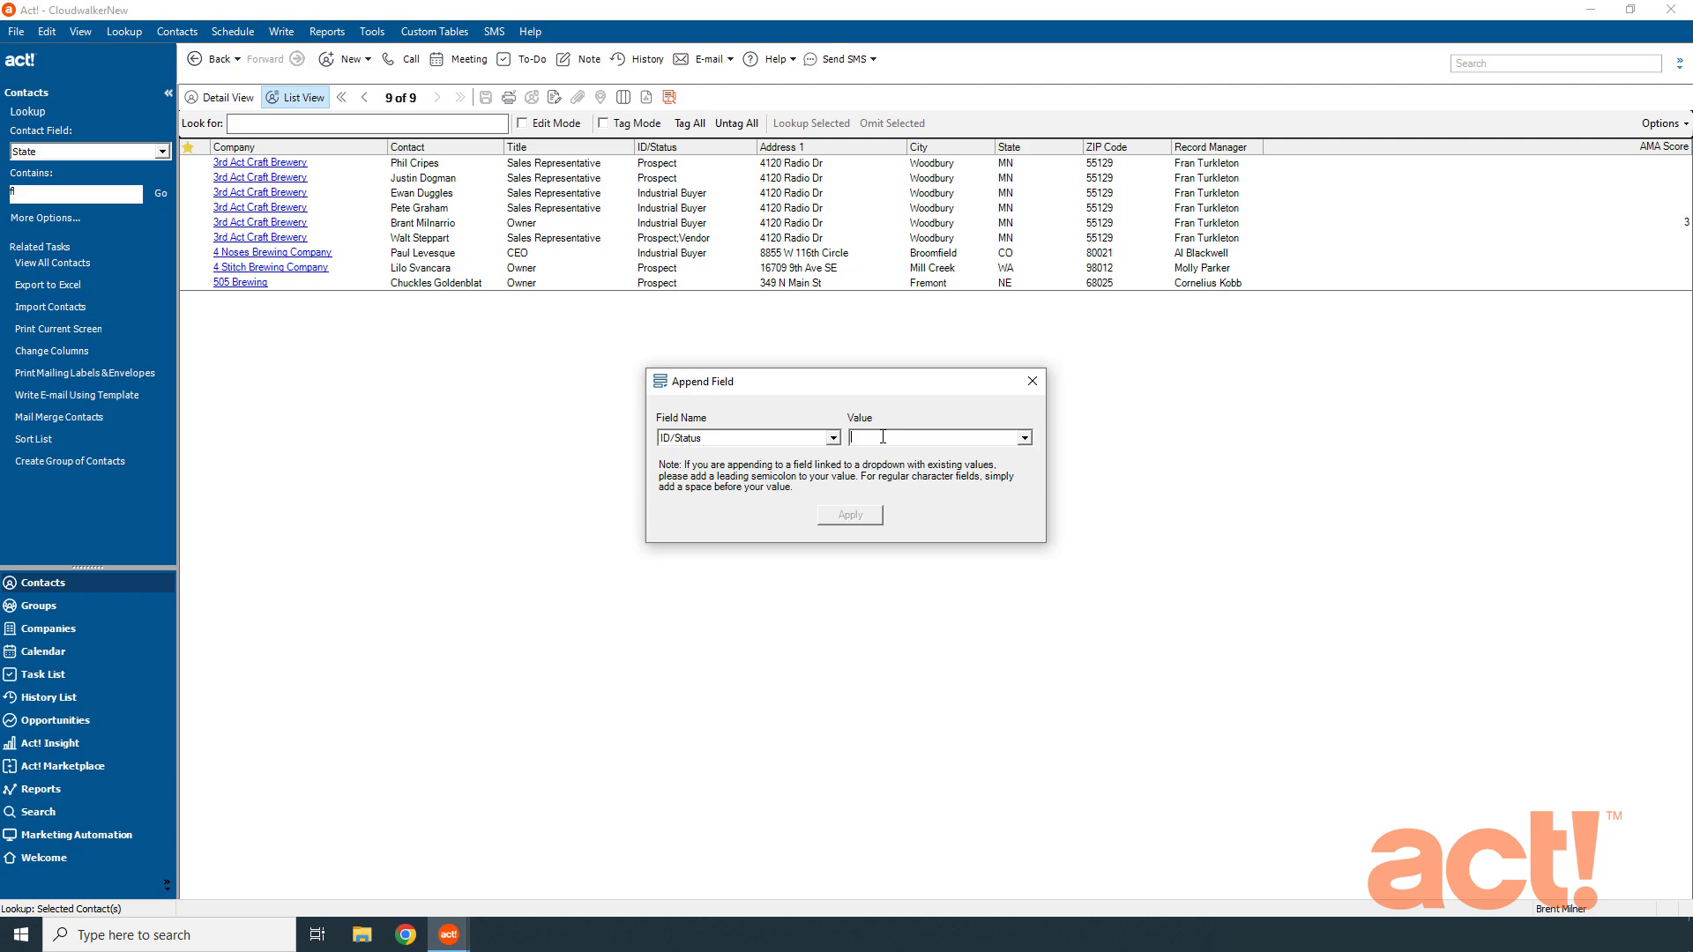
pyautogui.write(';')
pyautogui.write('Hot Lead')
pyautogui.click(851, 515)
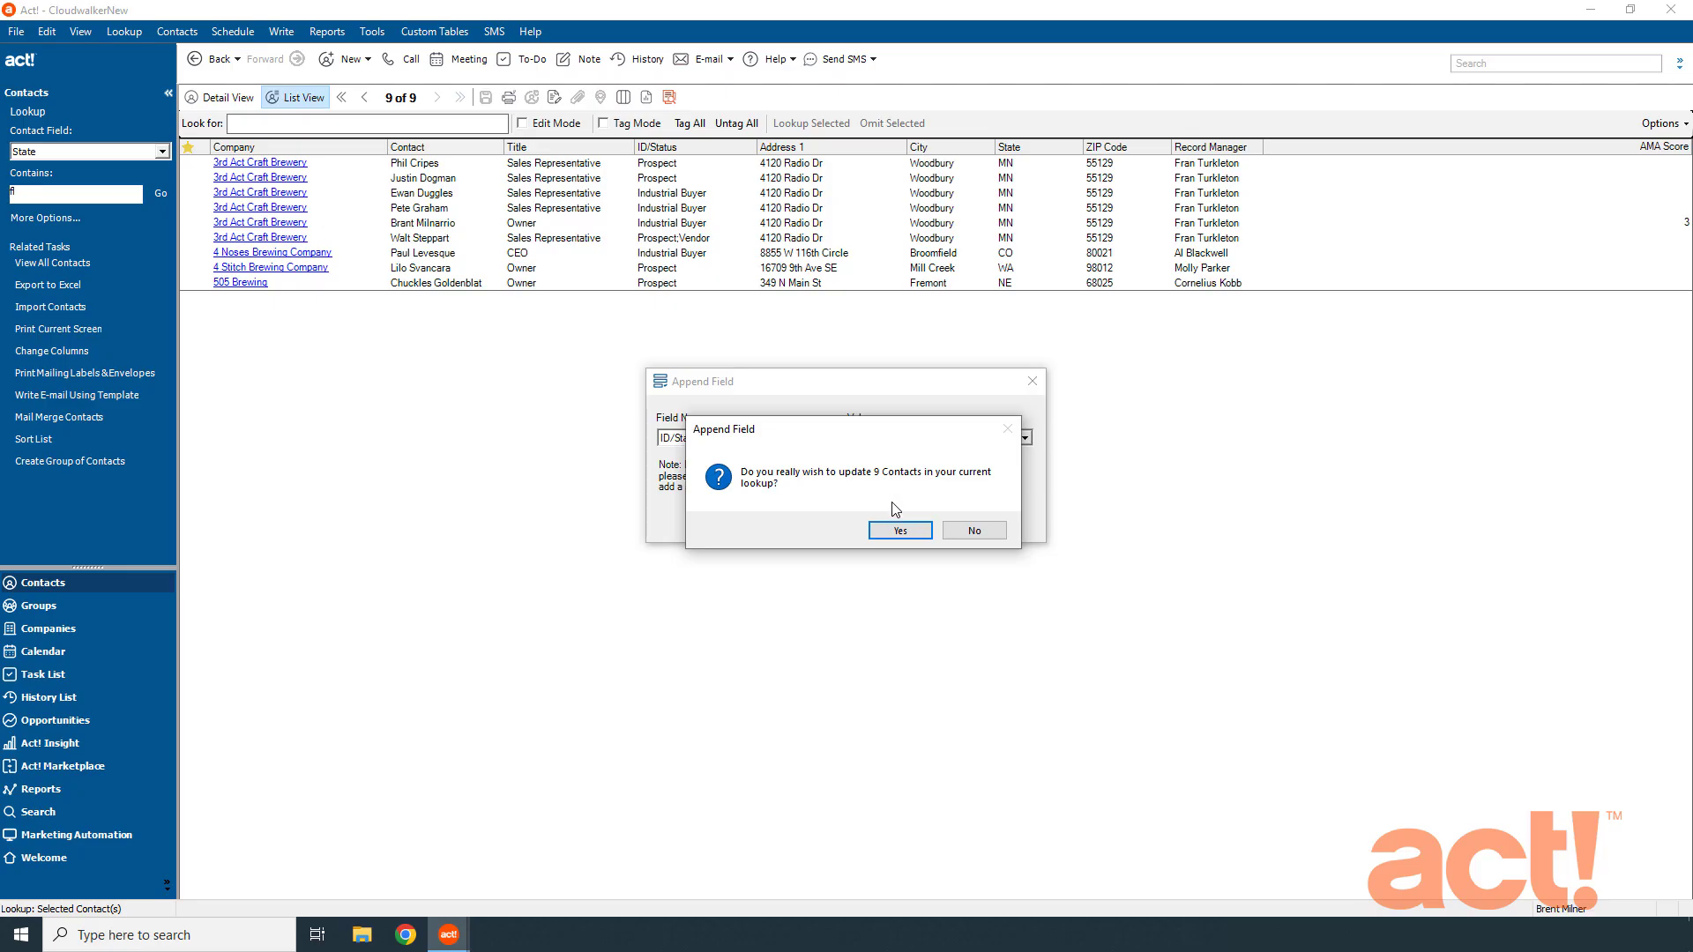
pyautogui.click(900, 531)
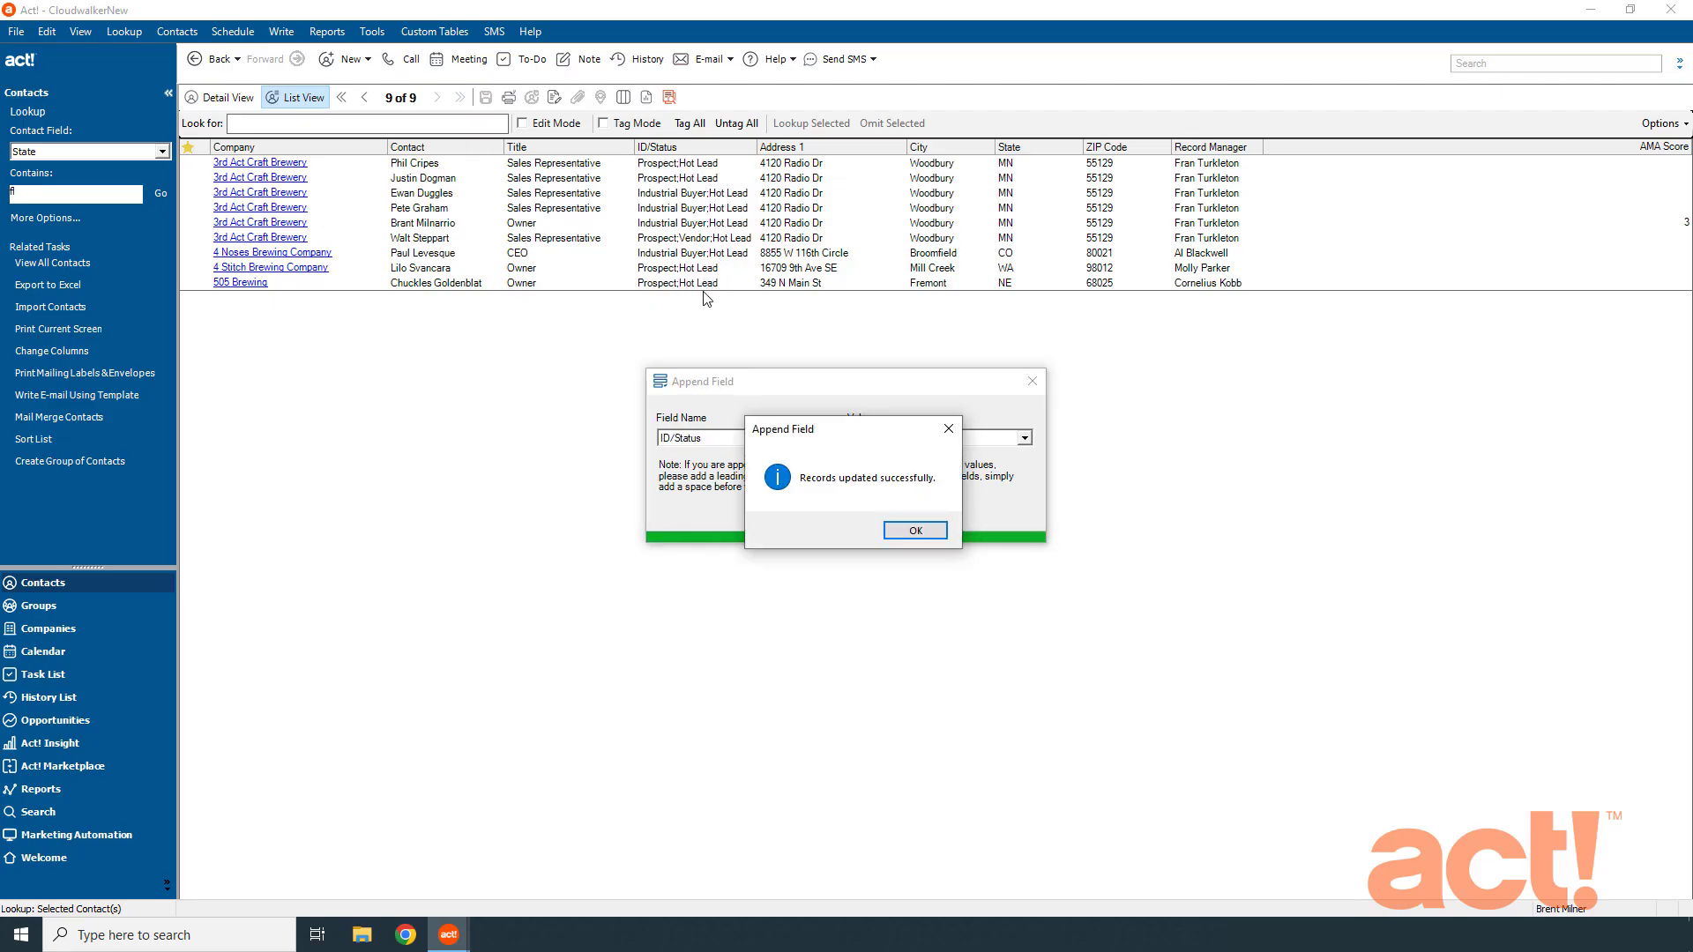
pyautogui.click(898, 533)
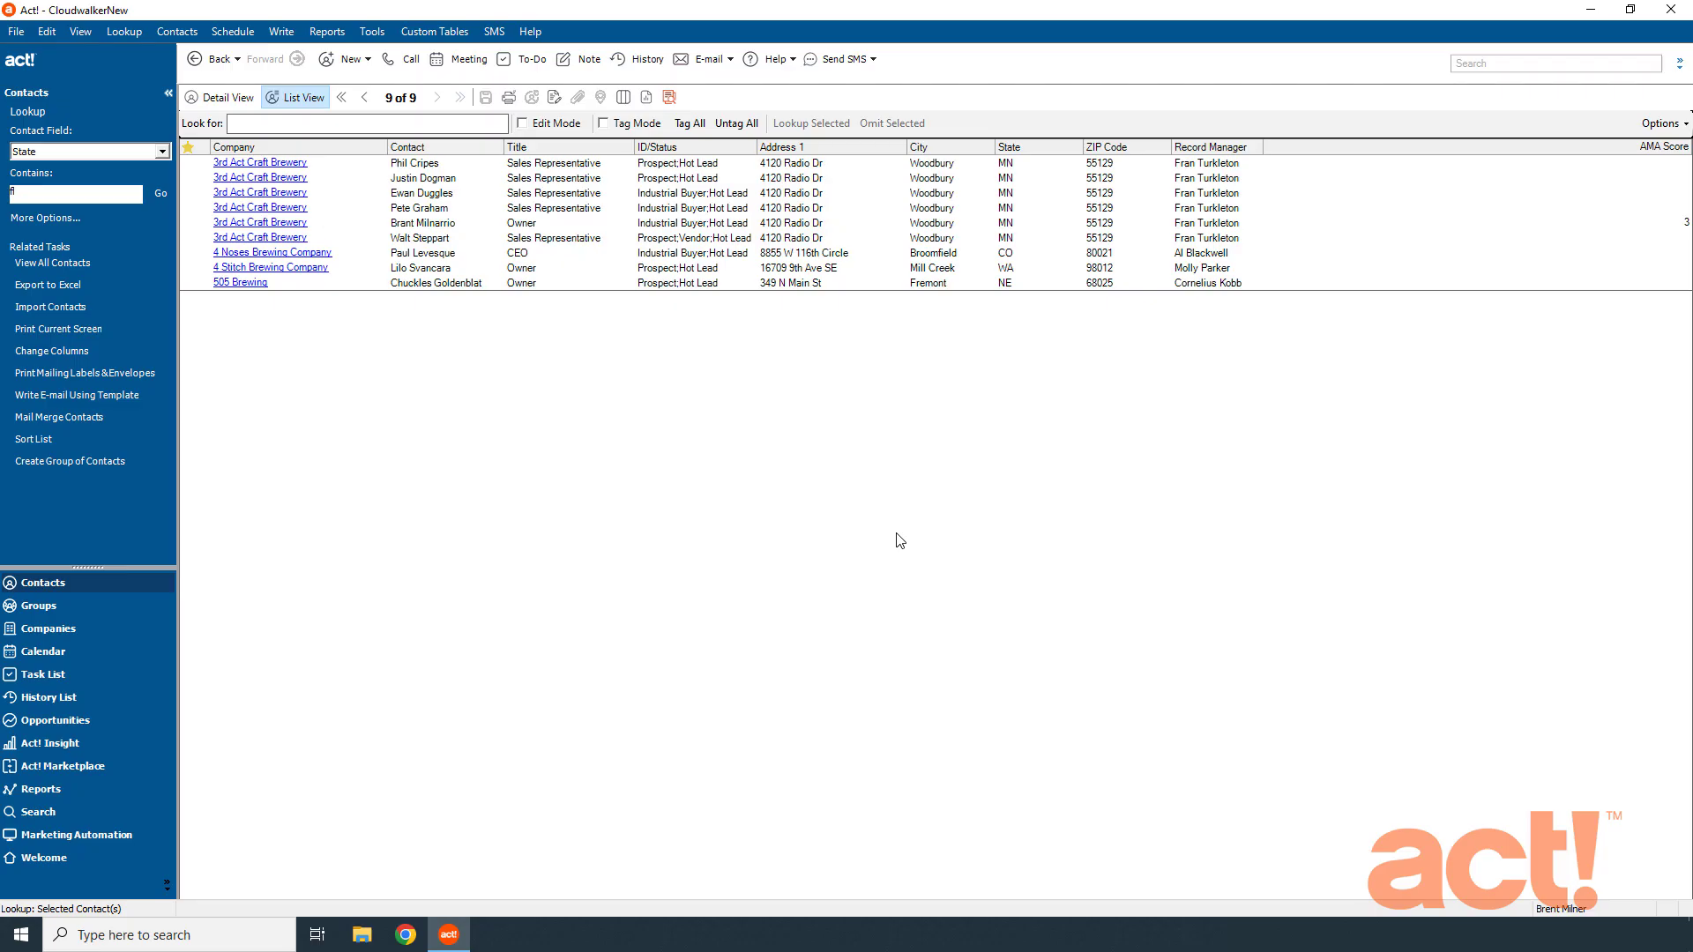
# Create a List Lookup of contacts whose E-mail field contains any of the addresses pasted from the clipboard.
pyautogui.click(123, 32)
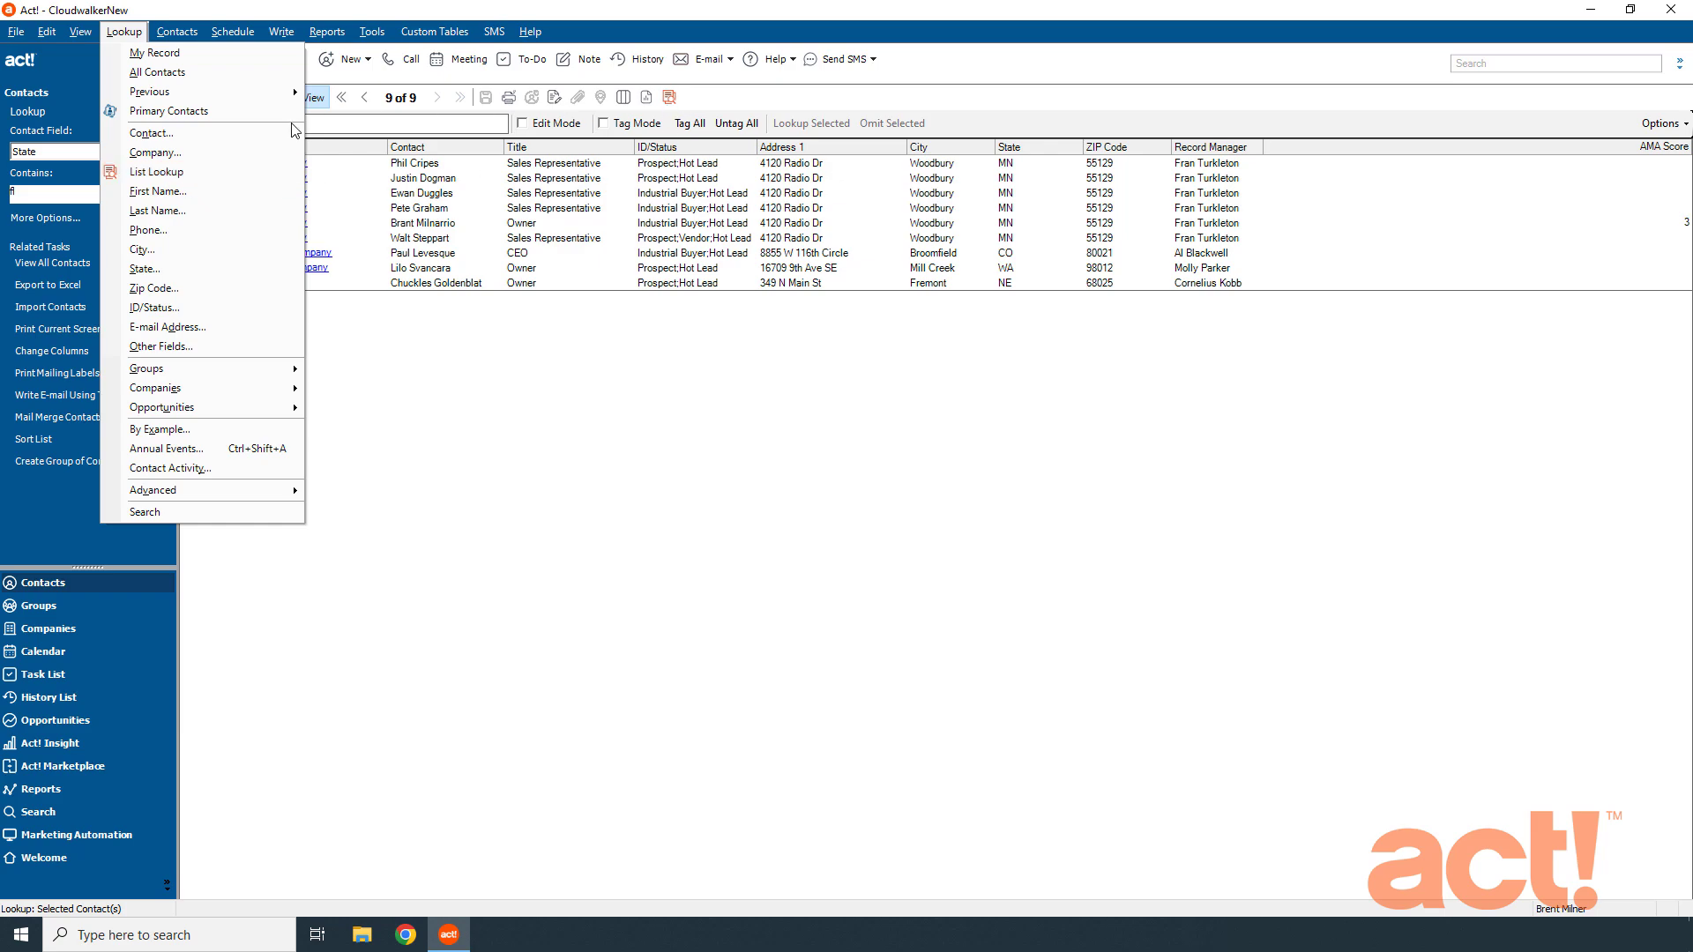
pyautogui.click(197, 176)
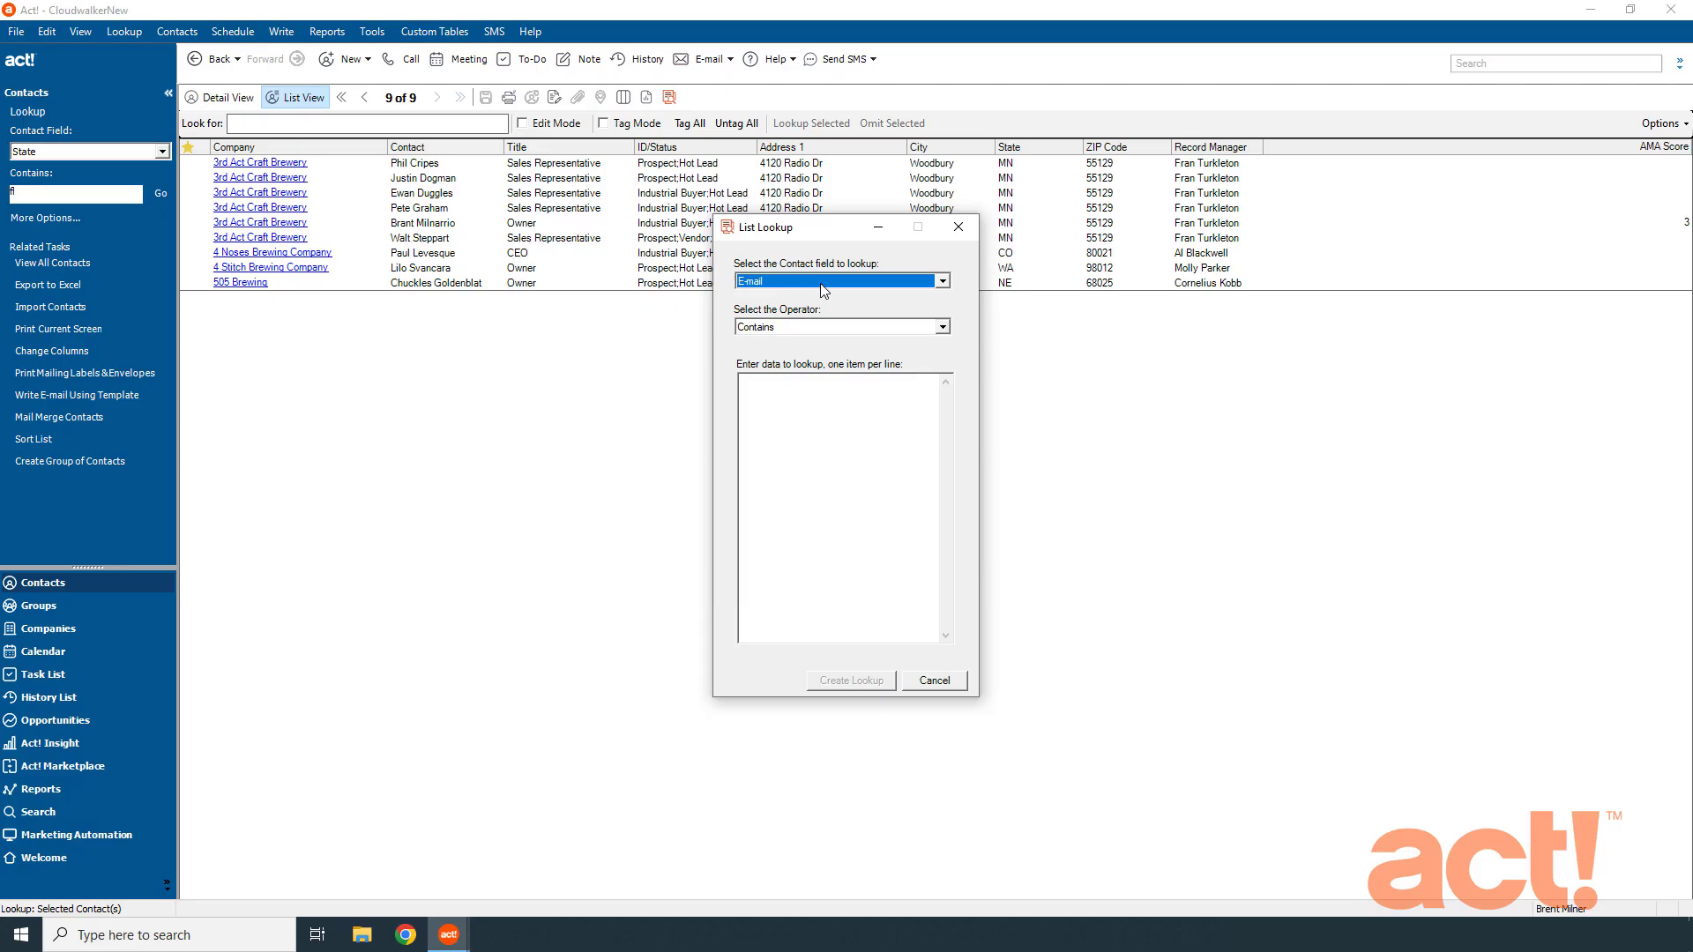
pyautogui.click(820, 281)
pyautogui.click(799, 300)
pyautogui.click(812, 329)
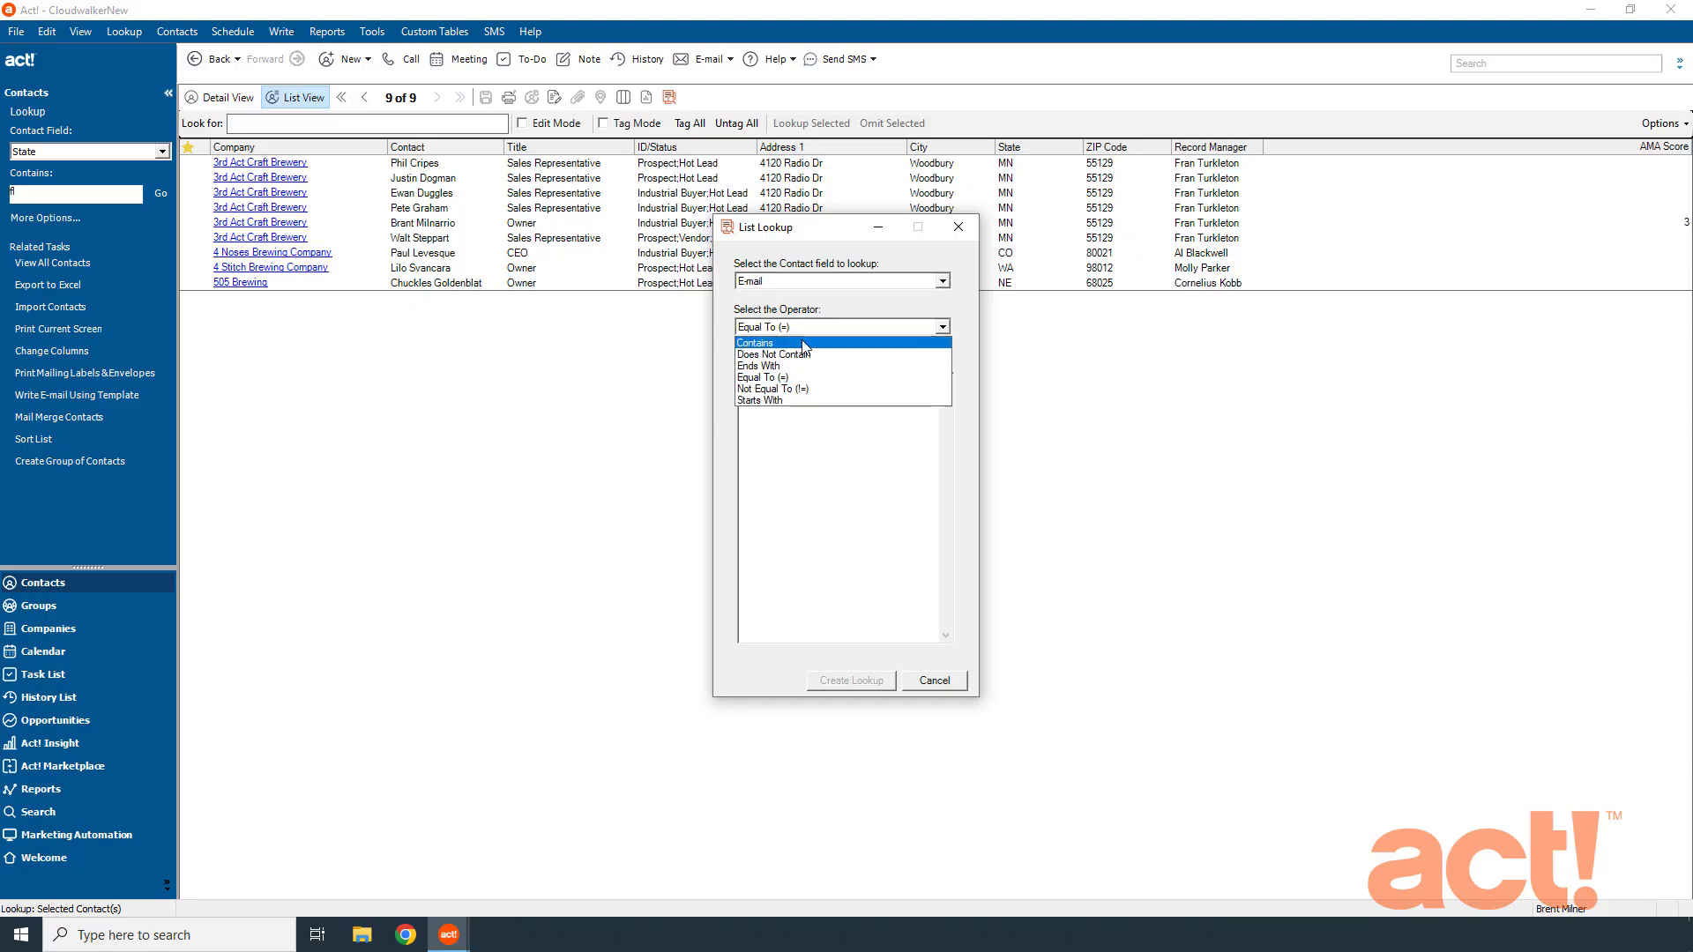
pyautogui.click(799, 343)
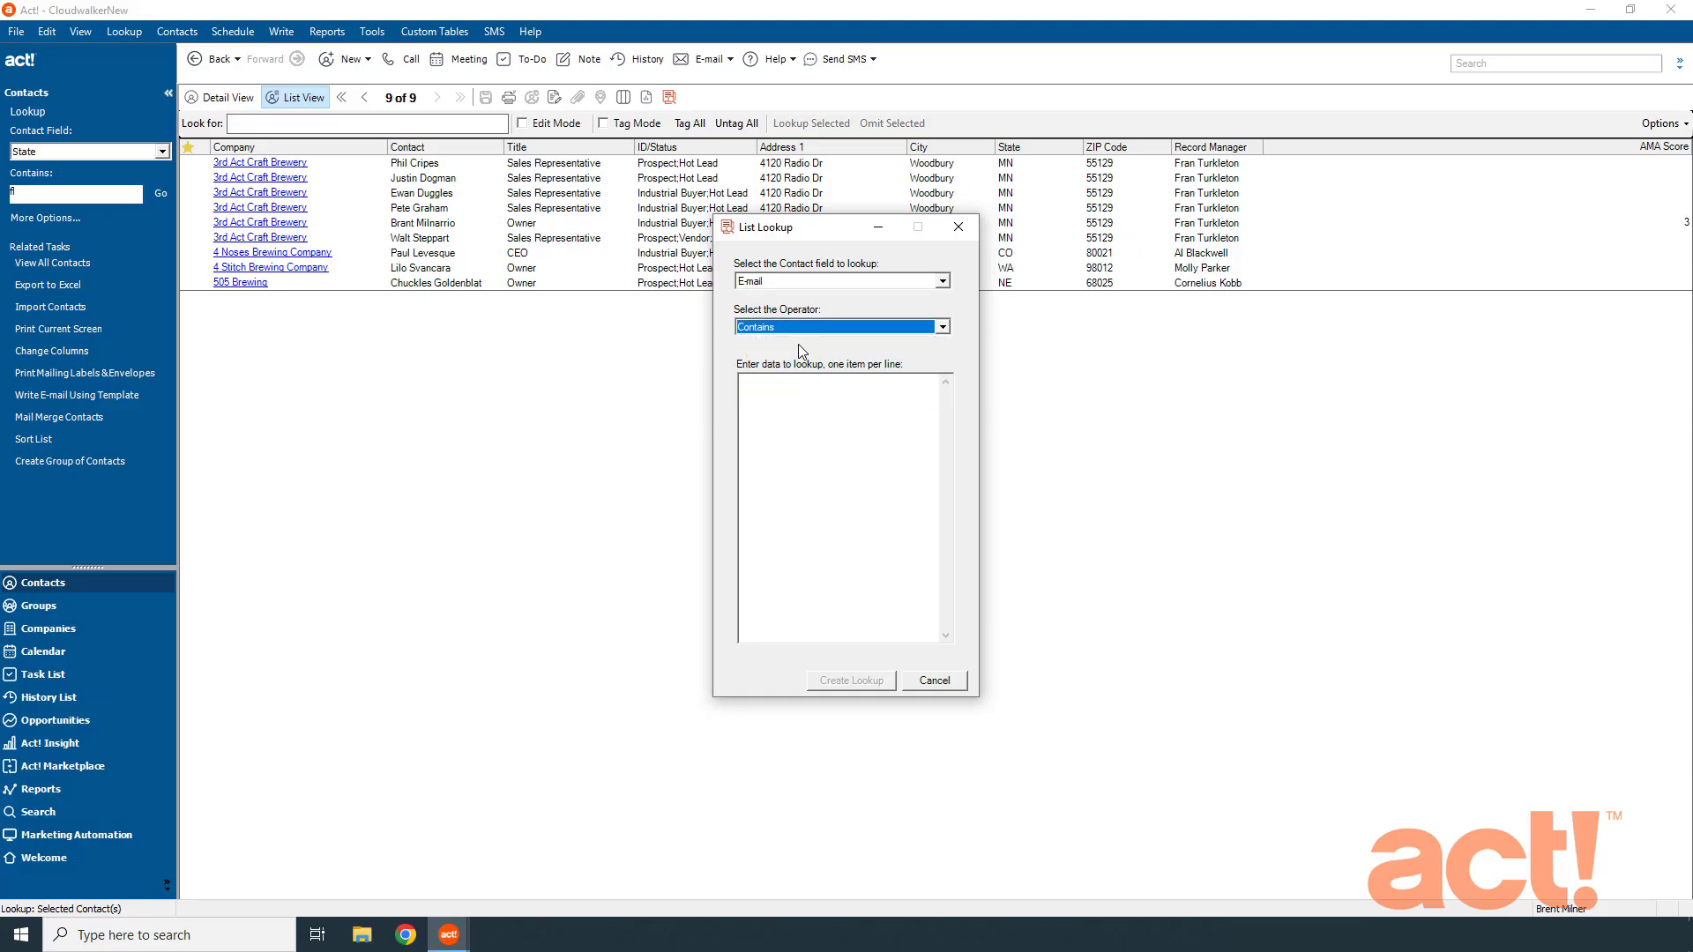
pyautogui.click(780, 402)
pyautogui.hotkey('ctrl', 'v')
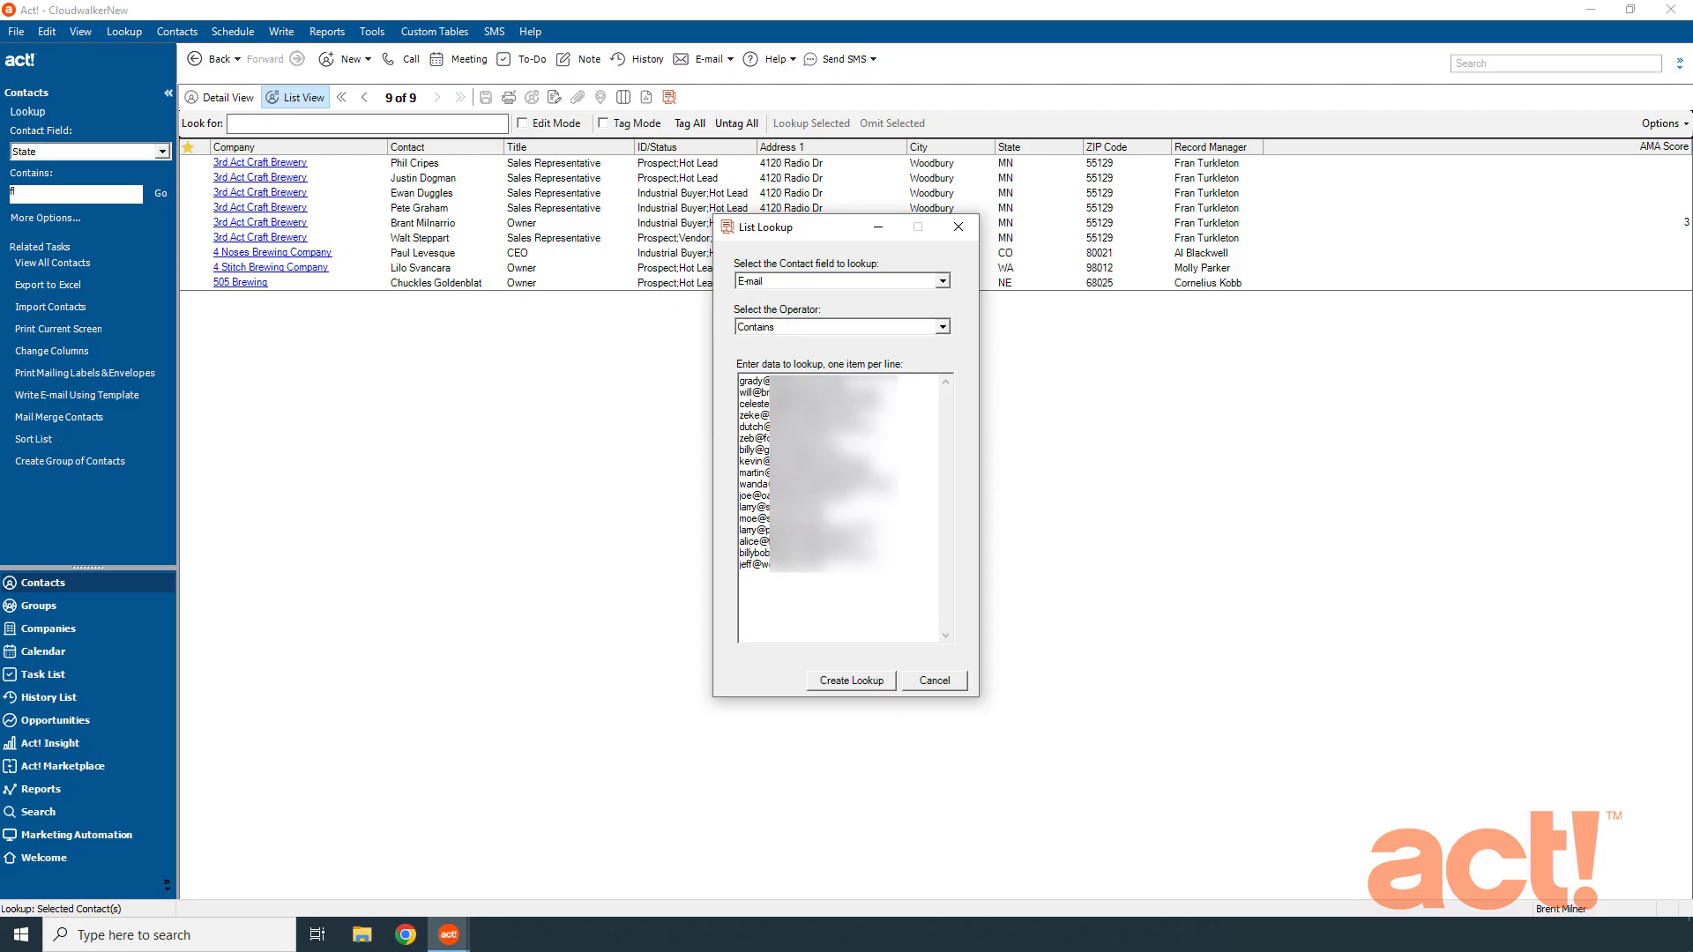
pyautogui.click(851, 680)
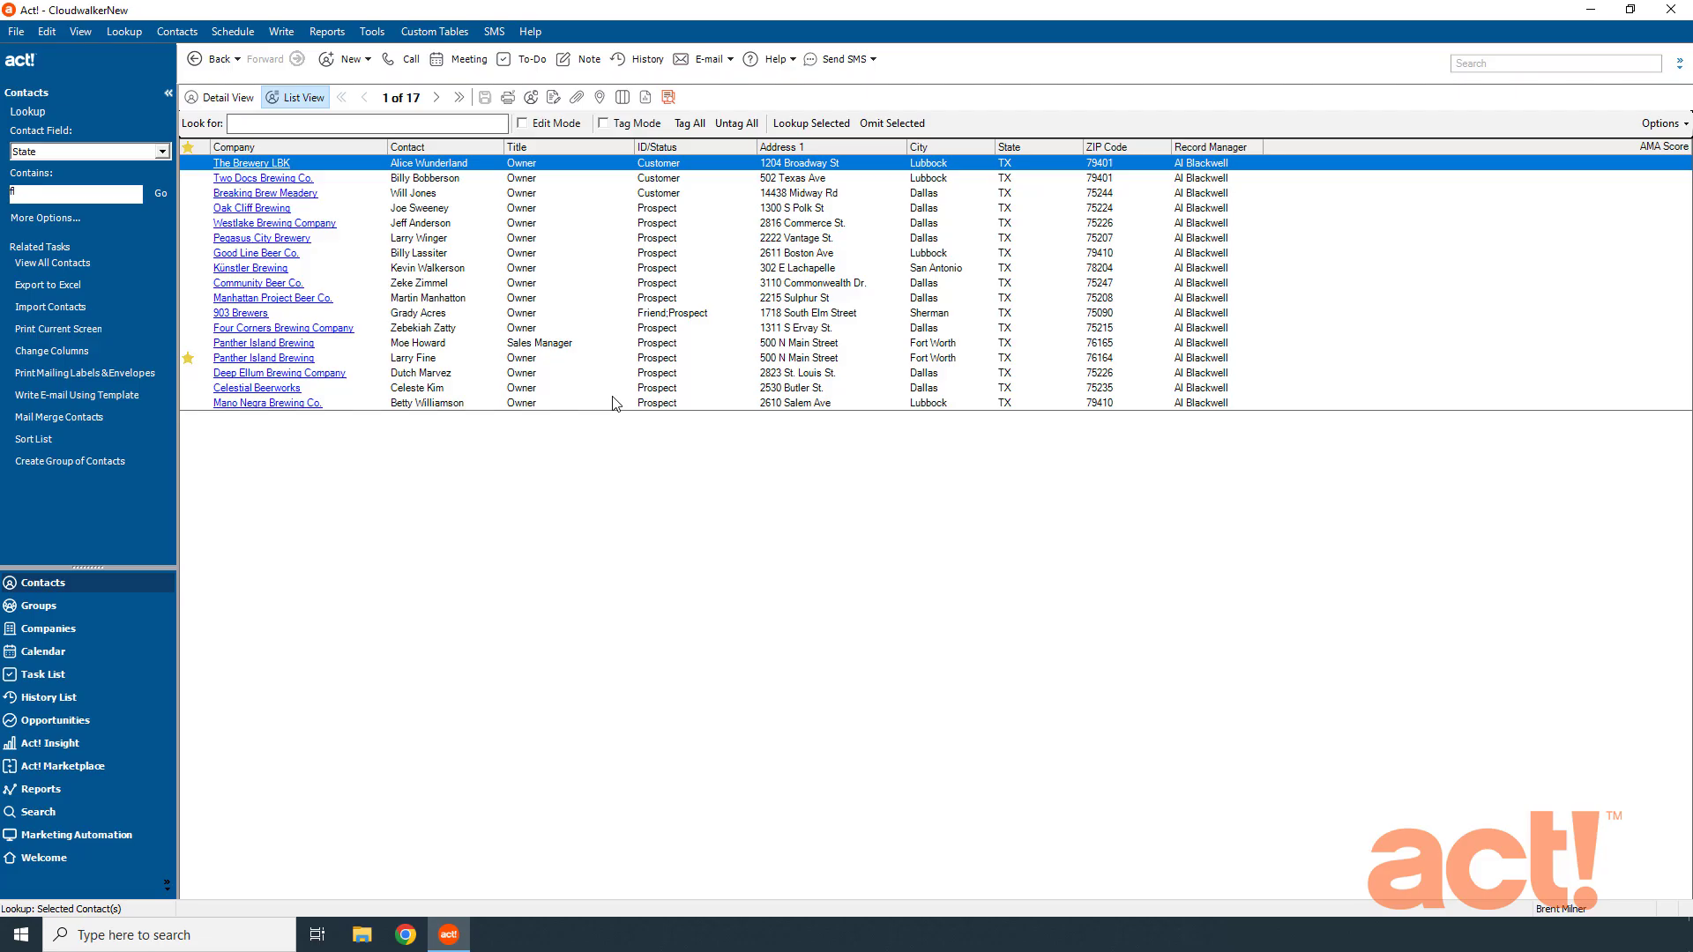
# Show the opportunities list and filter its status to Open only.
pyautogui.click(57, 722)
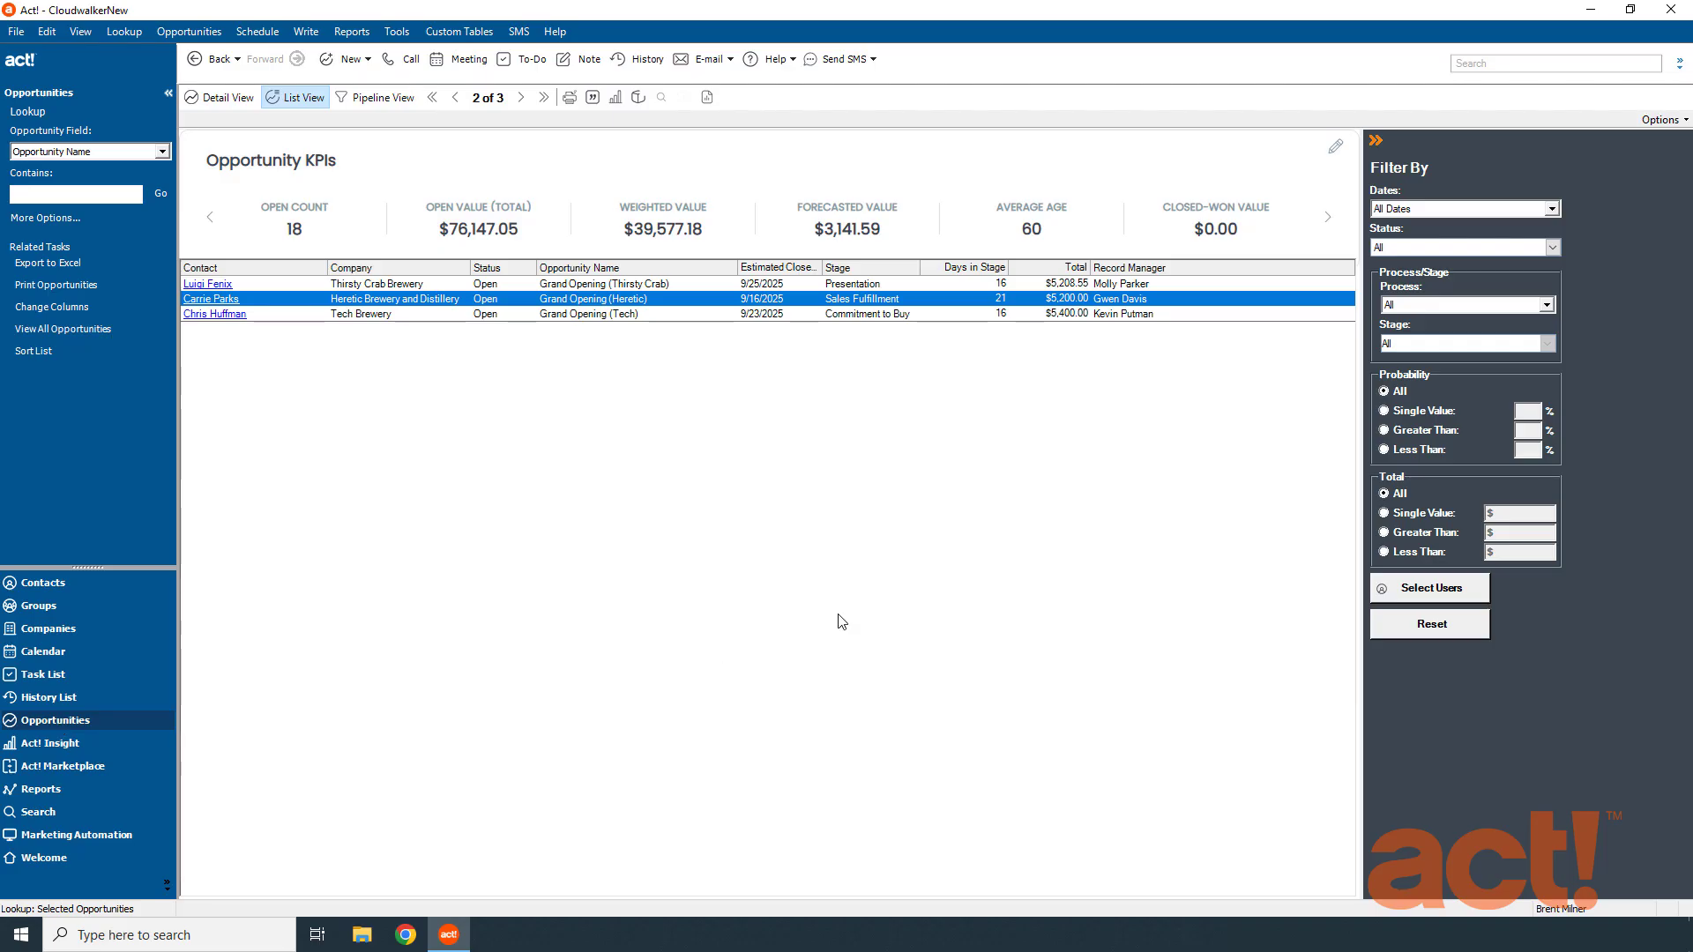
pyautogui.click(1553, 247)
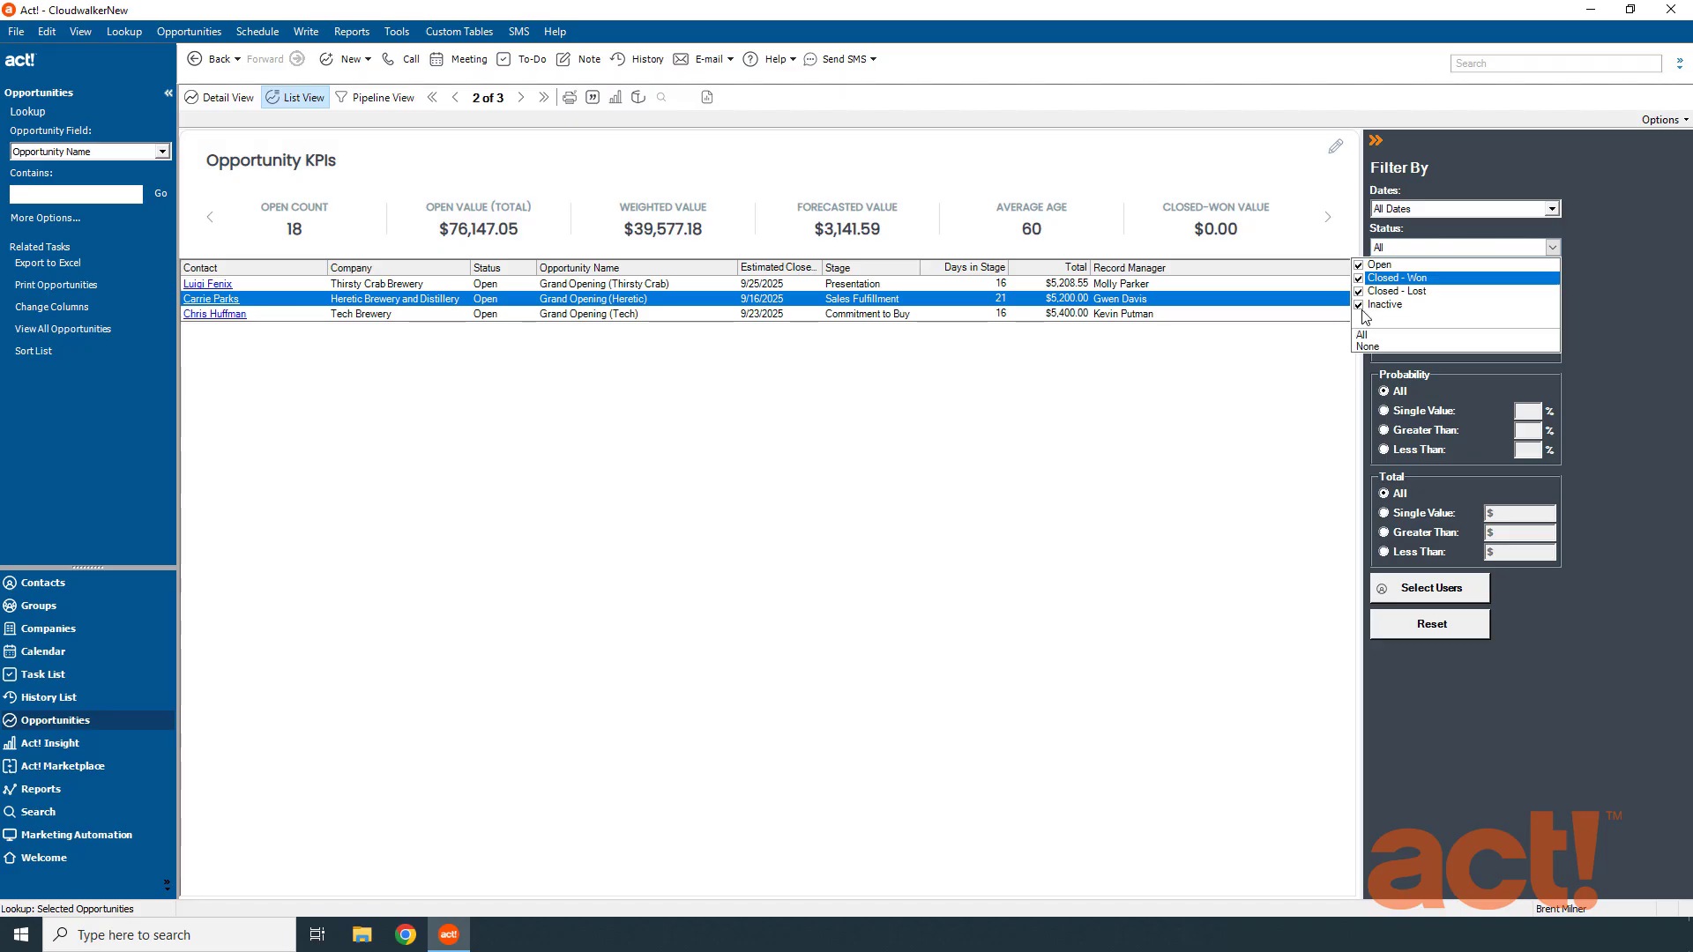
pyautogui.click(1359, 305)
pyautogui.click(1359, 291)
pyautogui.click(1358, 278)
pyautogui.click(1592, 293)
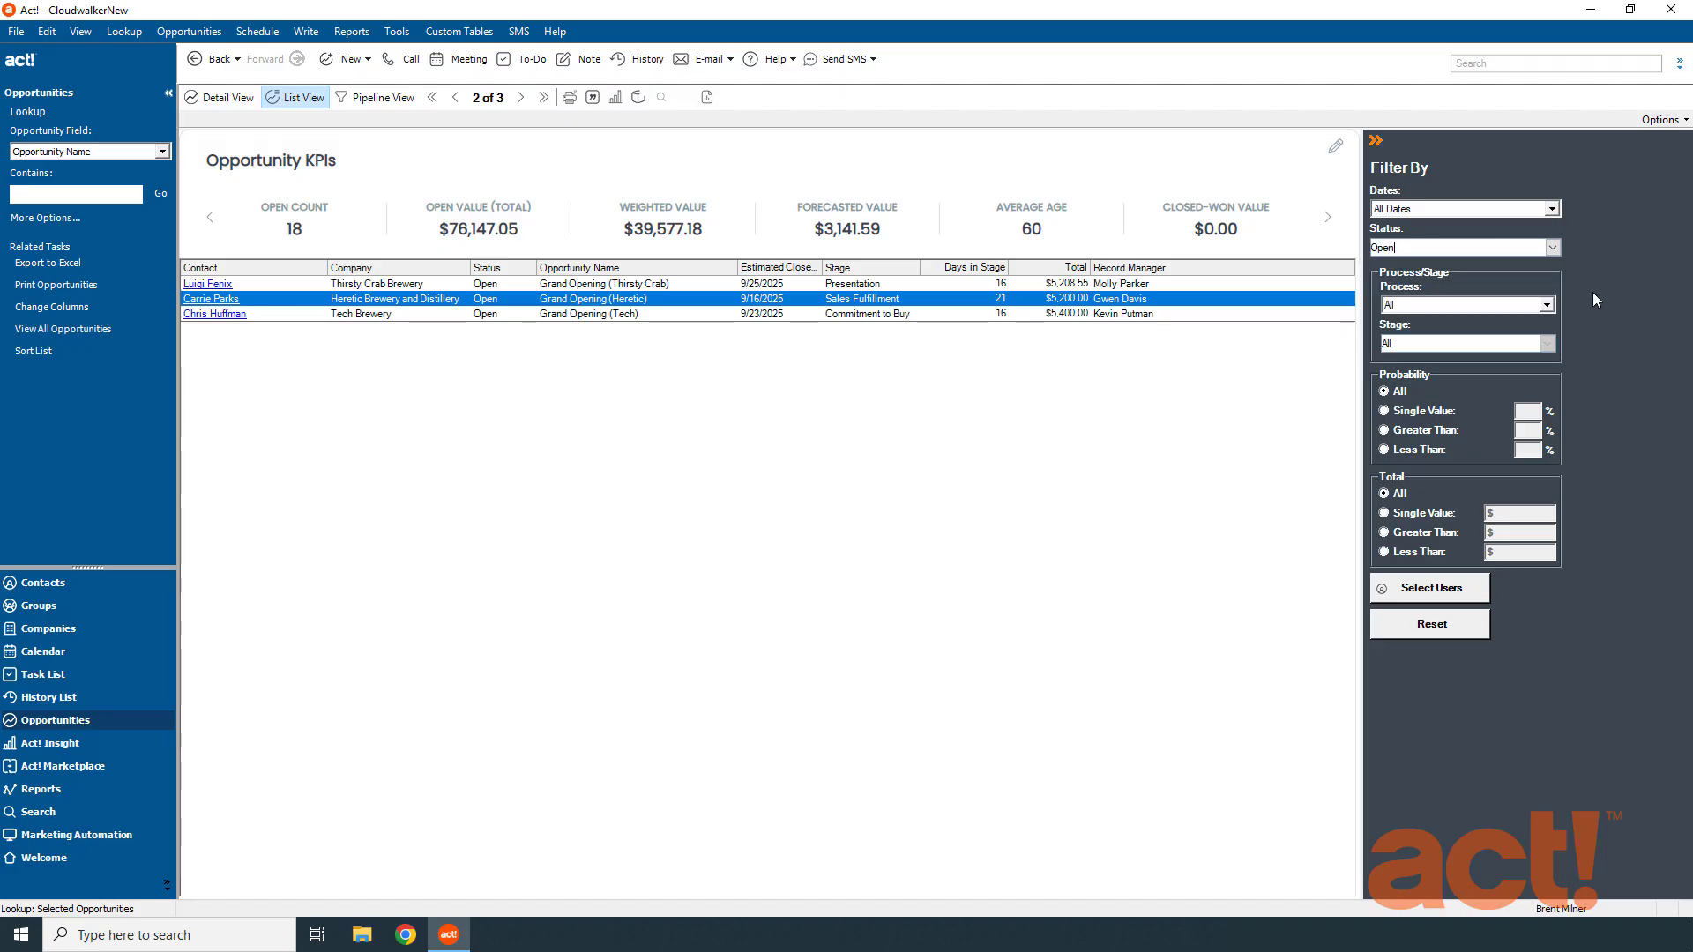
# Sort the opportunities by estimated close date and look up only those dated 9/16/2025 through 9/25/2025.
pyautogui.click(769, 268)
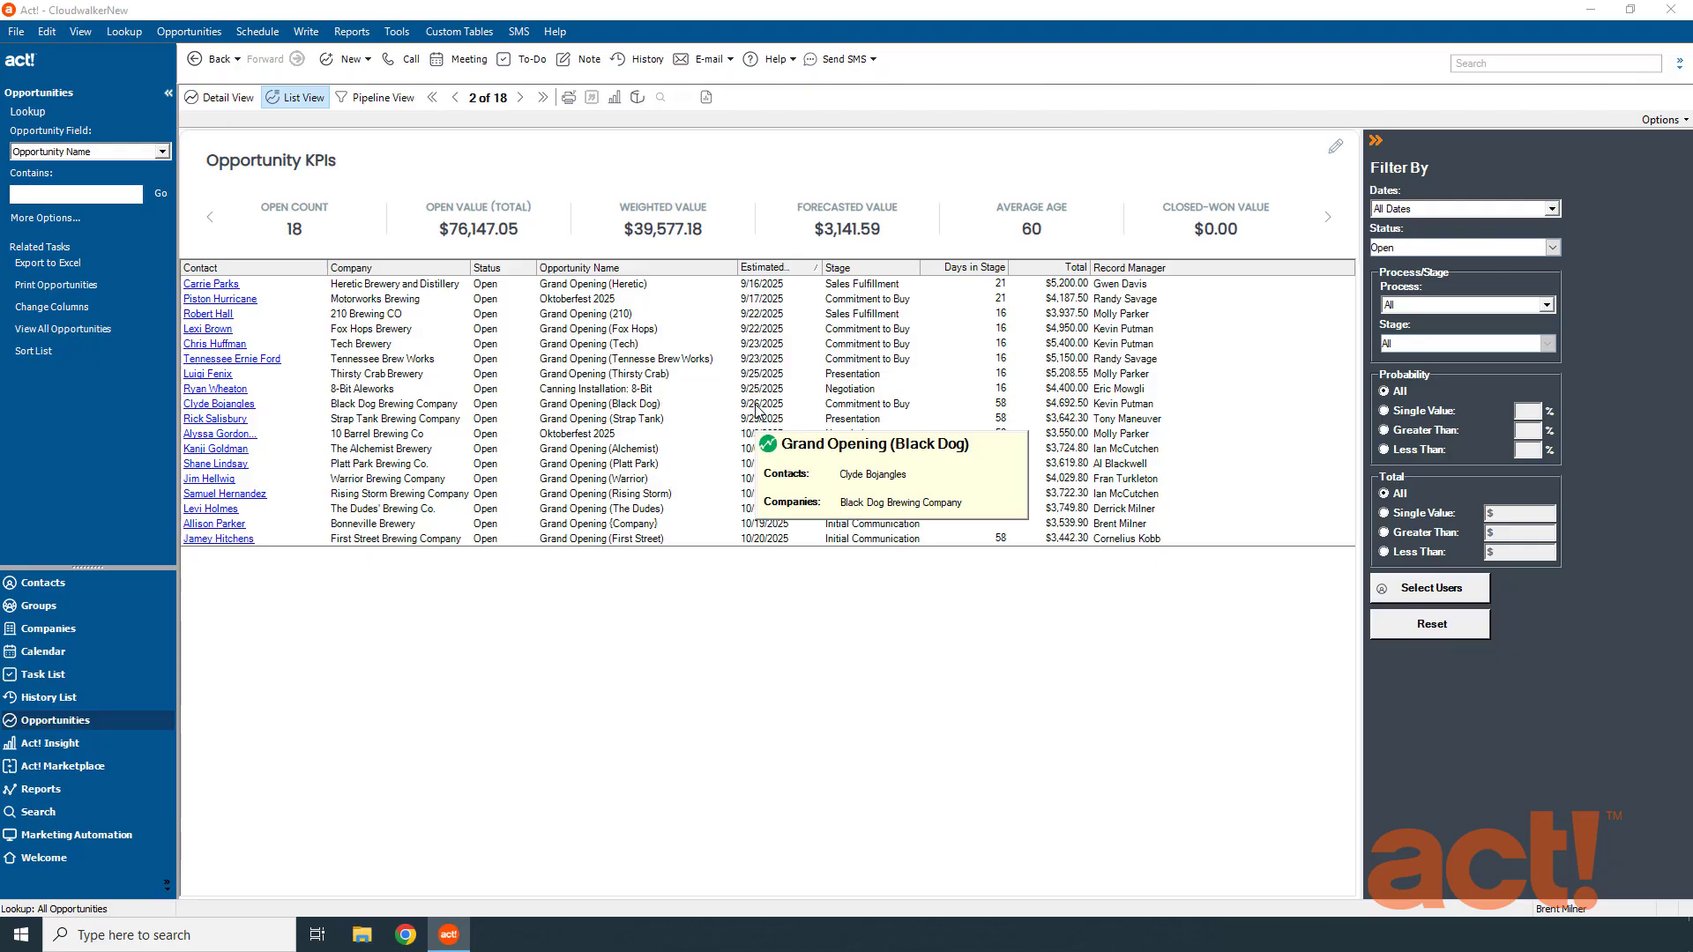
pyautogui.click(667, 287)
pyautogui.keyDown('shift'); pyautogui.click(657, 392); pyautogui.keyUp('shift')
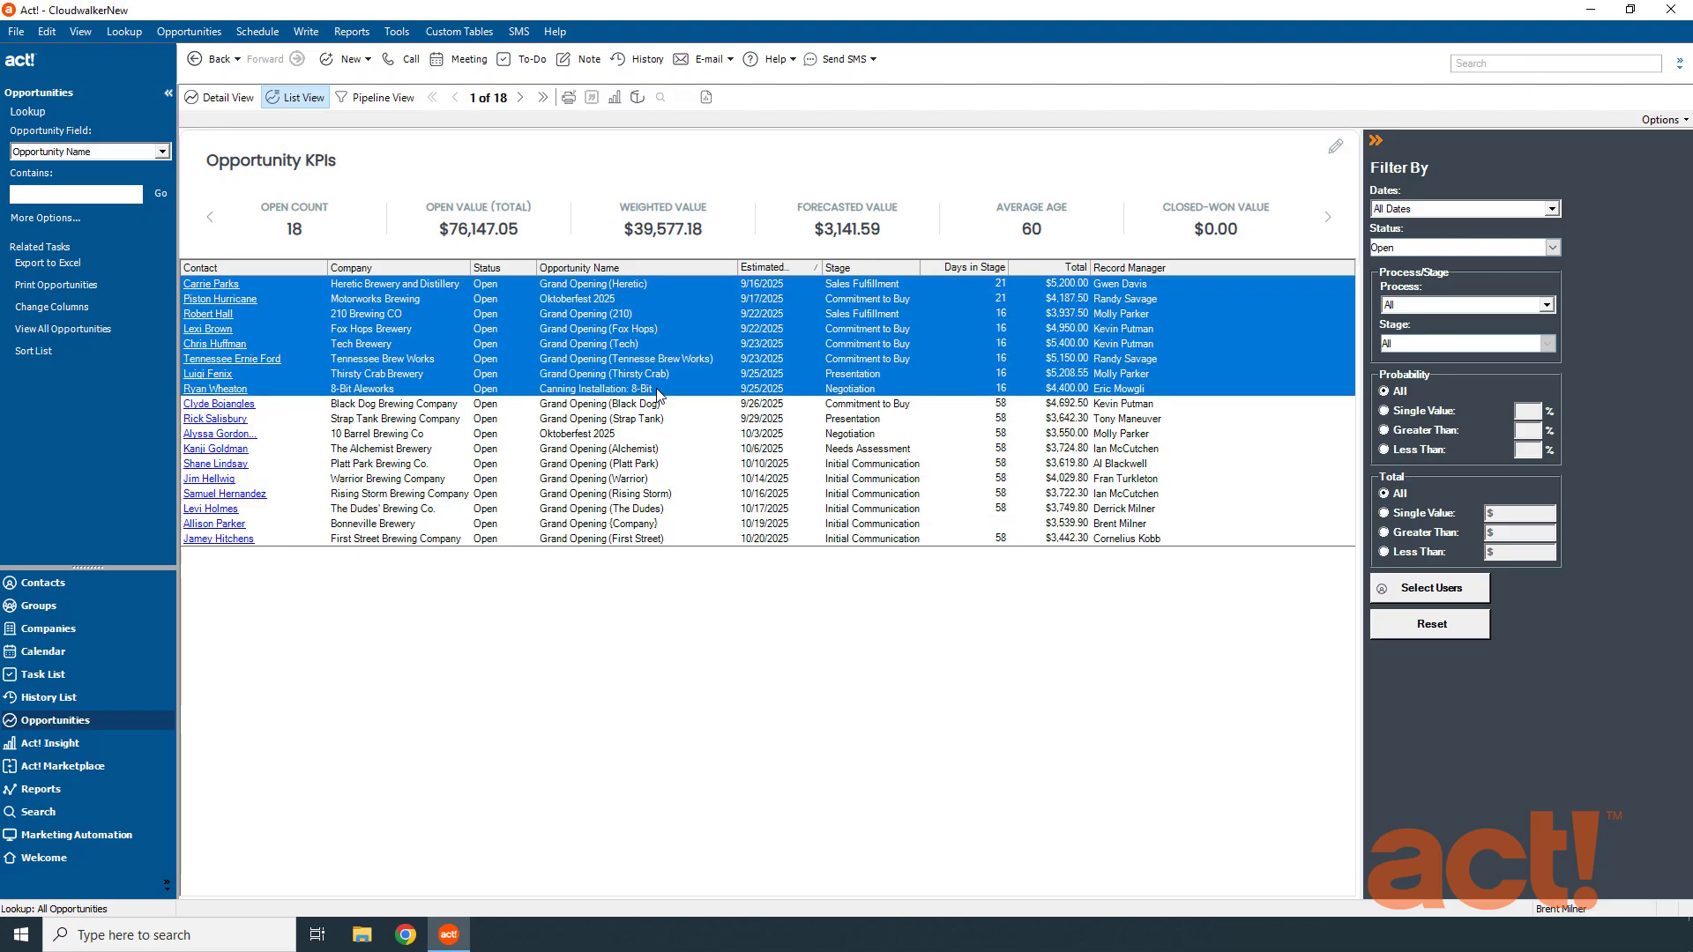
pyautogui.rightClick(684, 289)
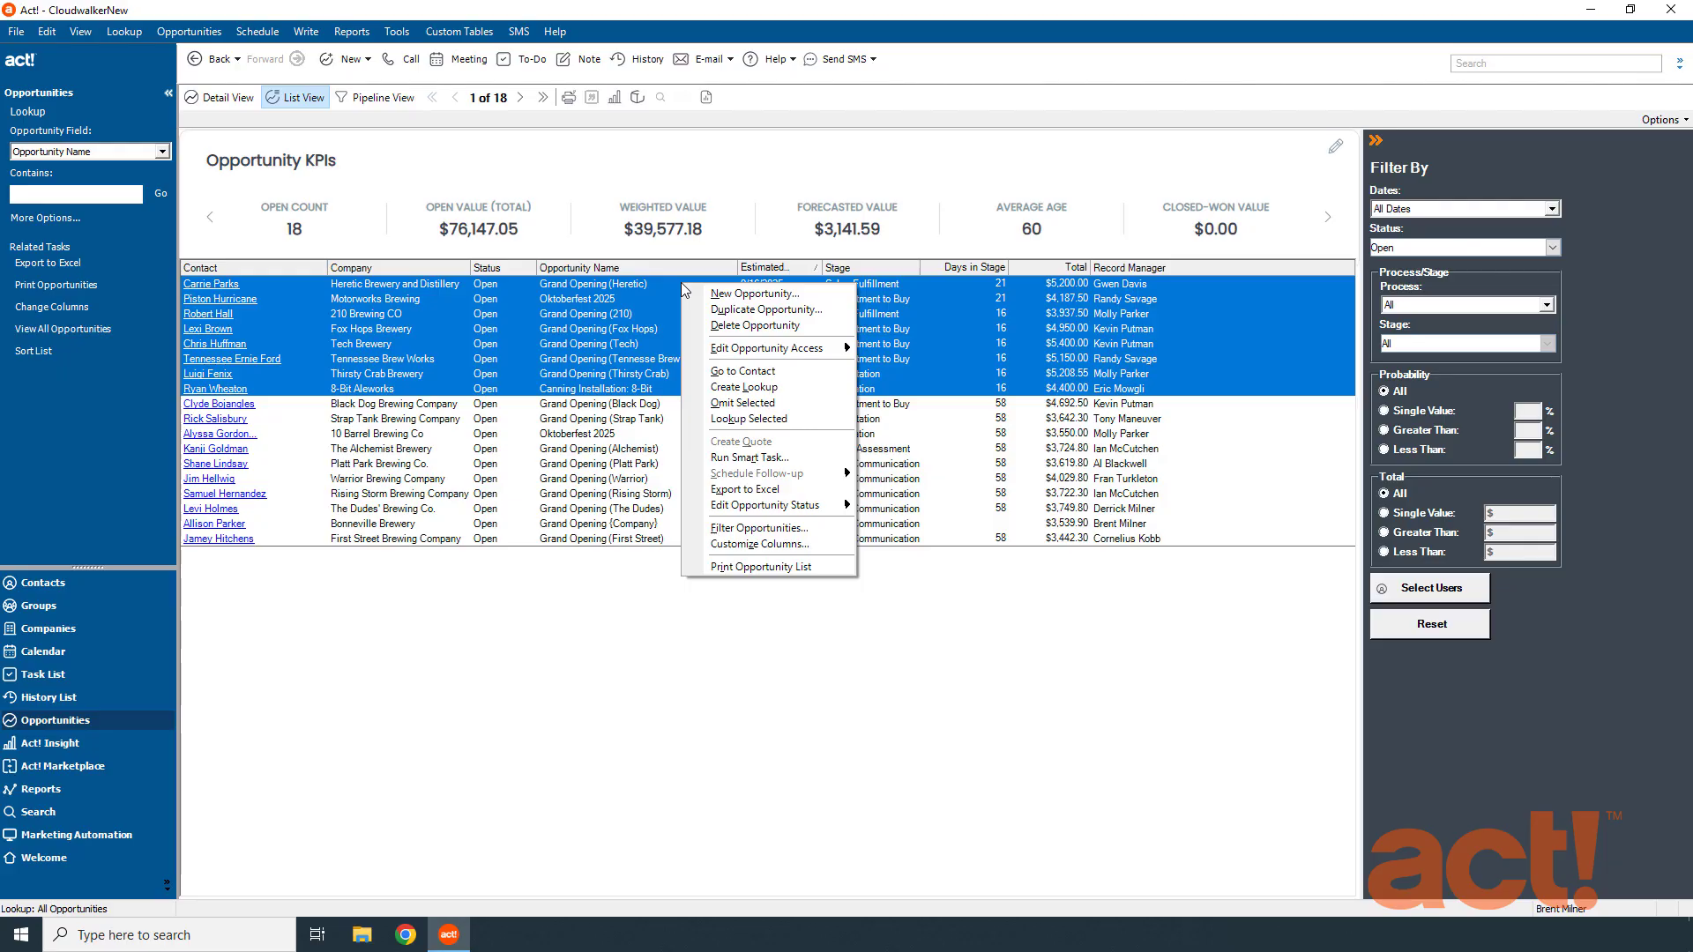
pyautogui.click(748, 420)
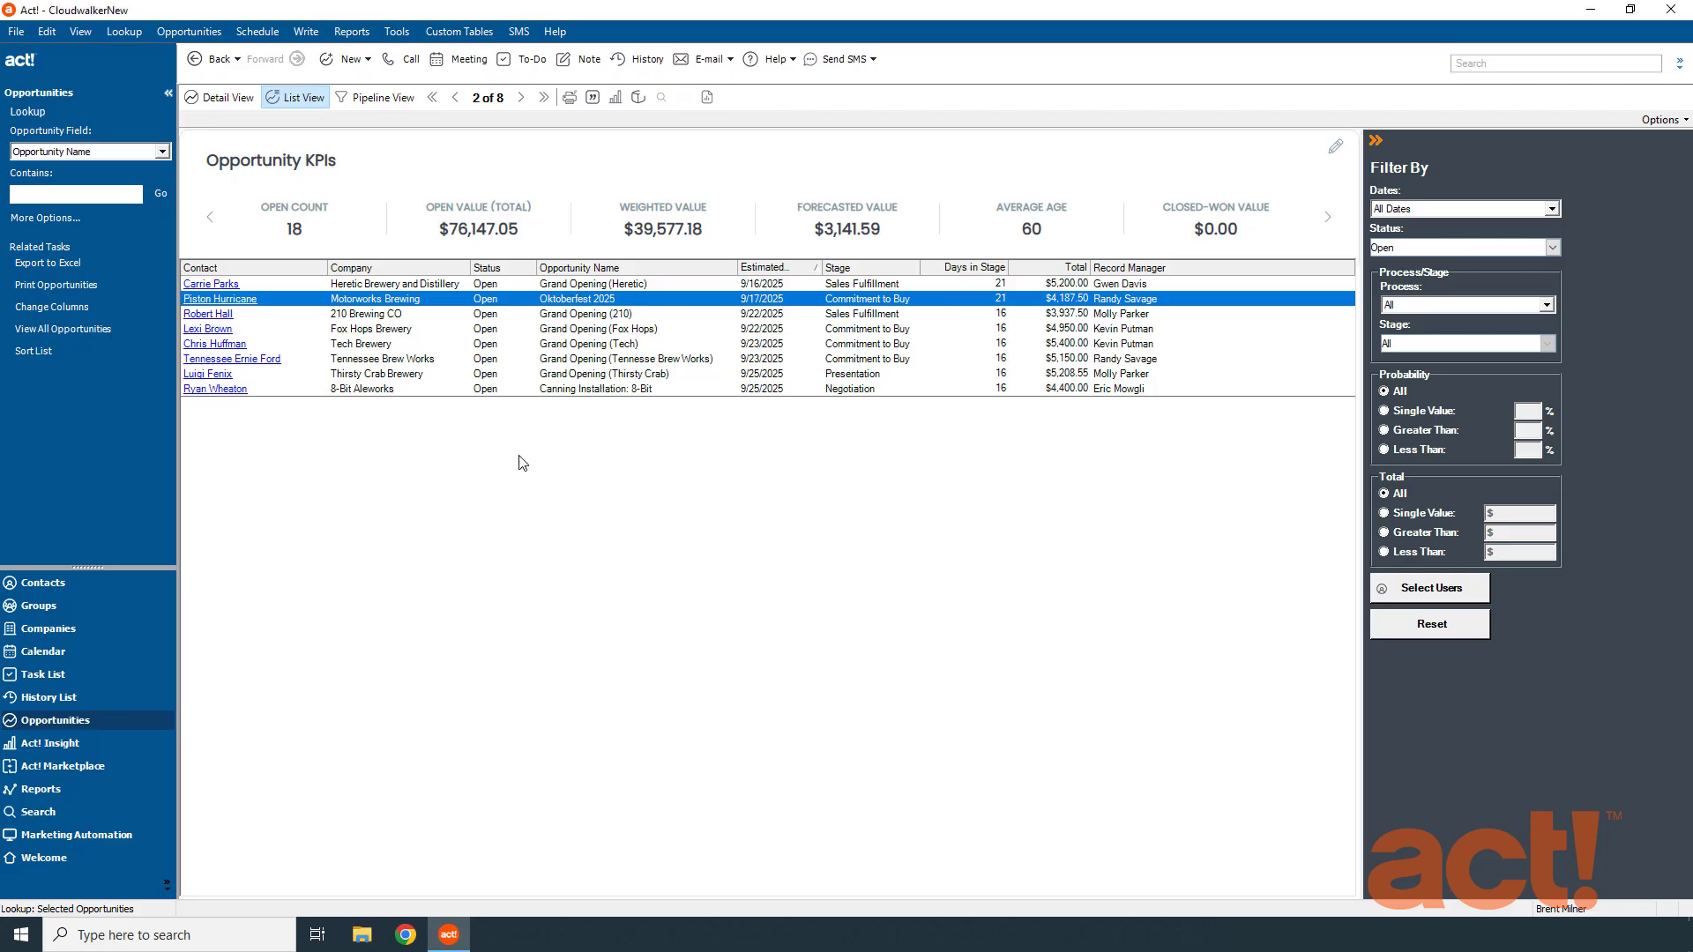
# Use Oppdater to set all opportunities in the lookup to Closed - Won, with Change Process/Stage off.
pyautogui.click(398, 34)
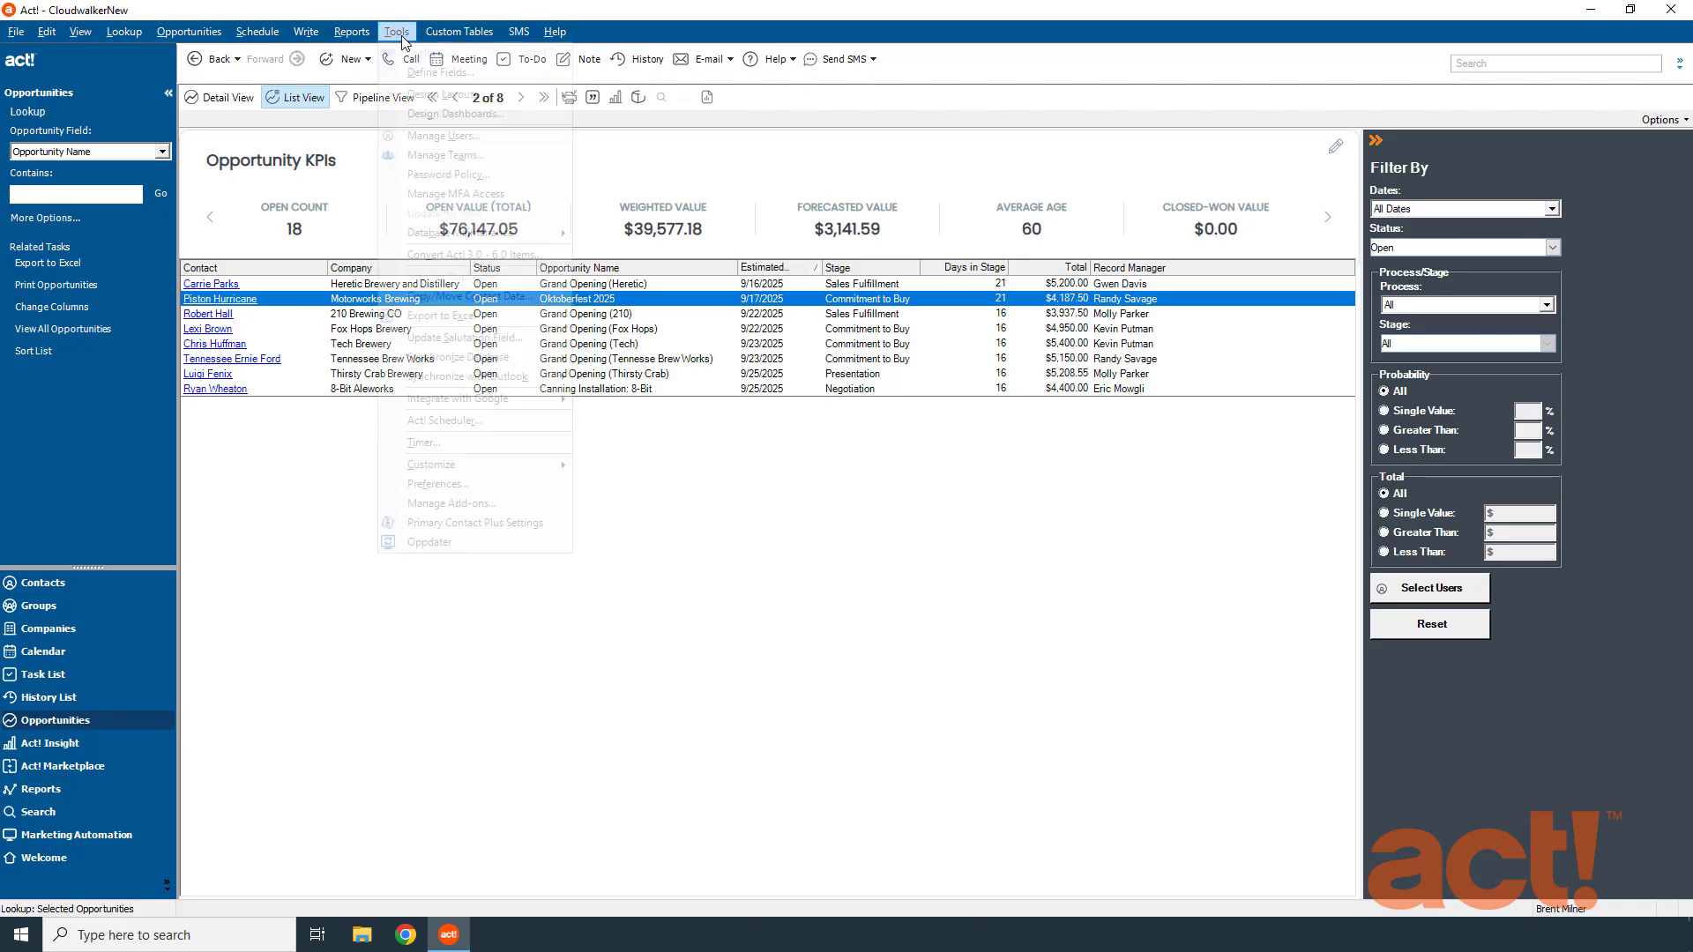
pyautogui.click(476, 541)
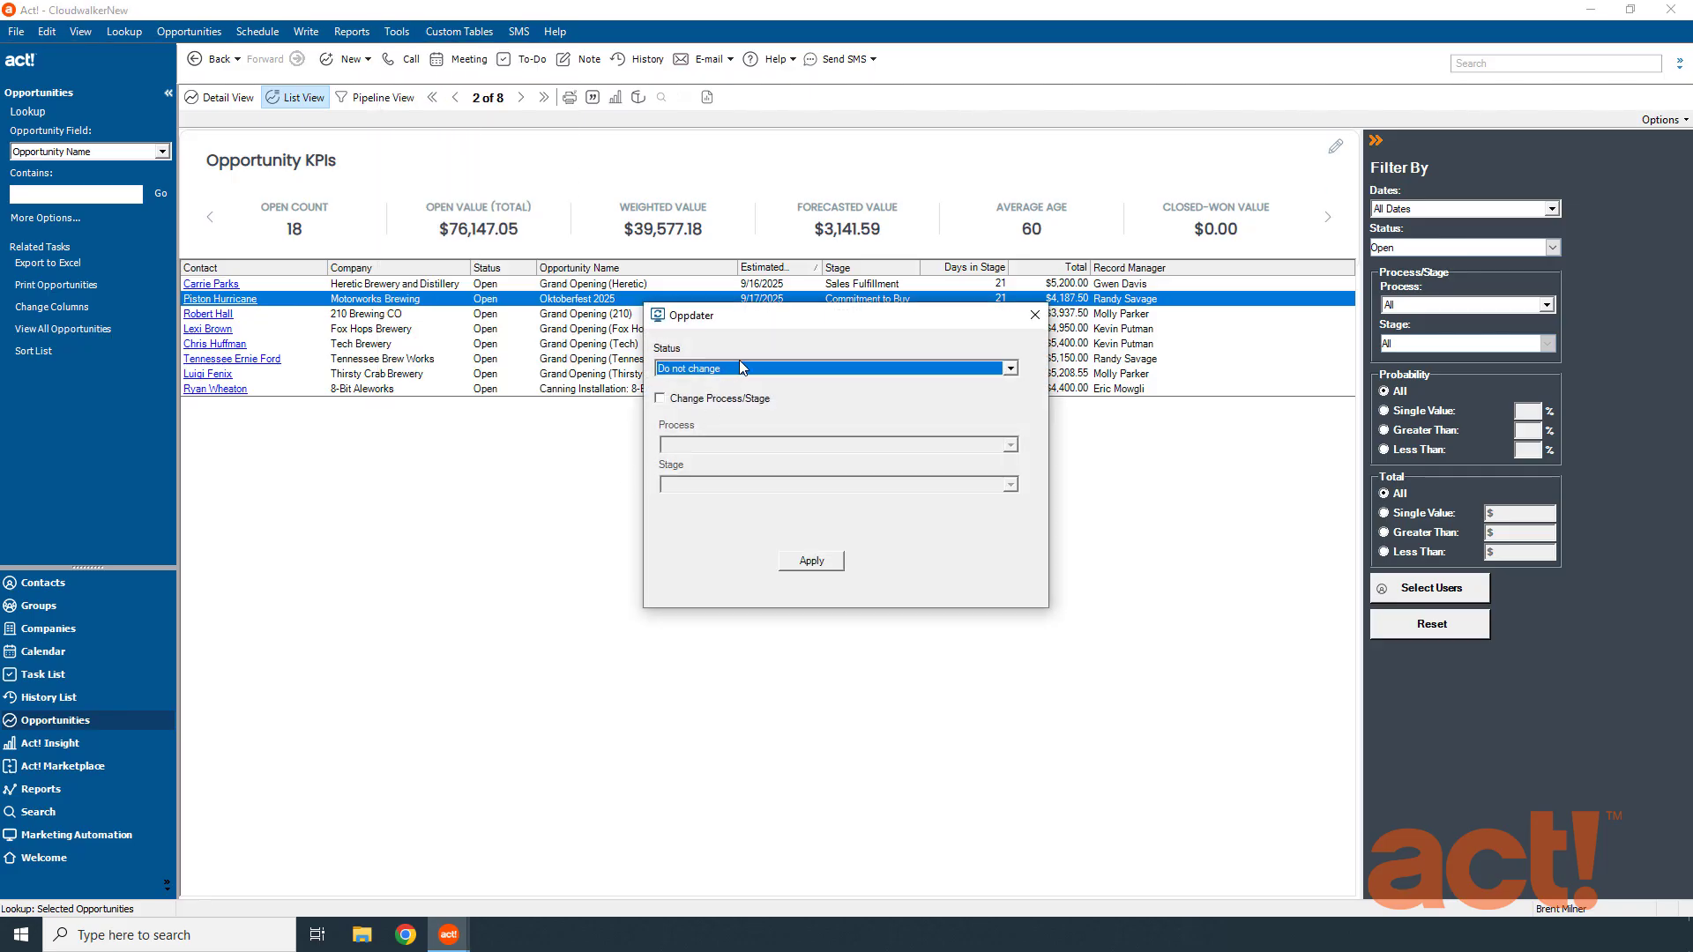
pyautogui.click(740, 370)
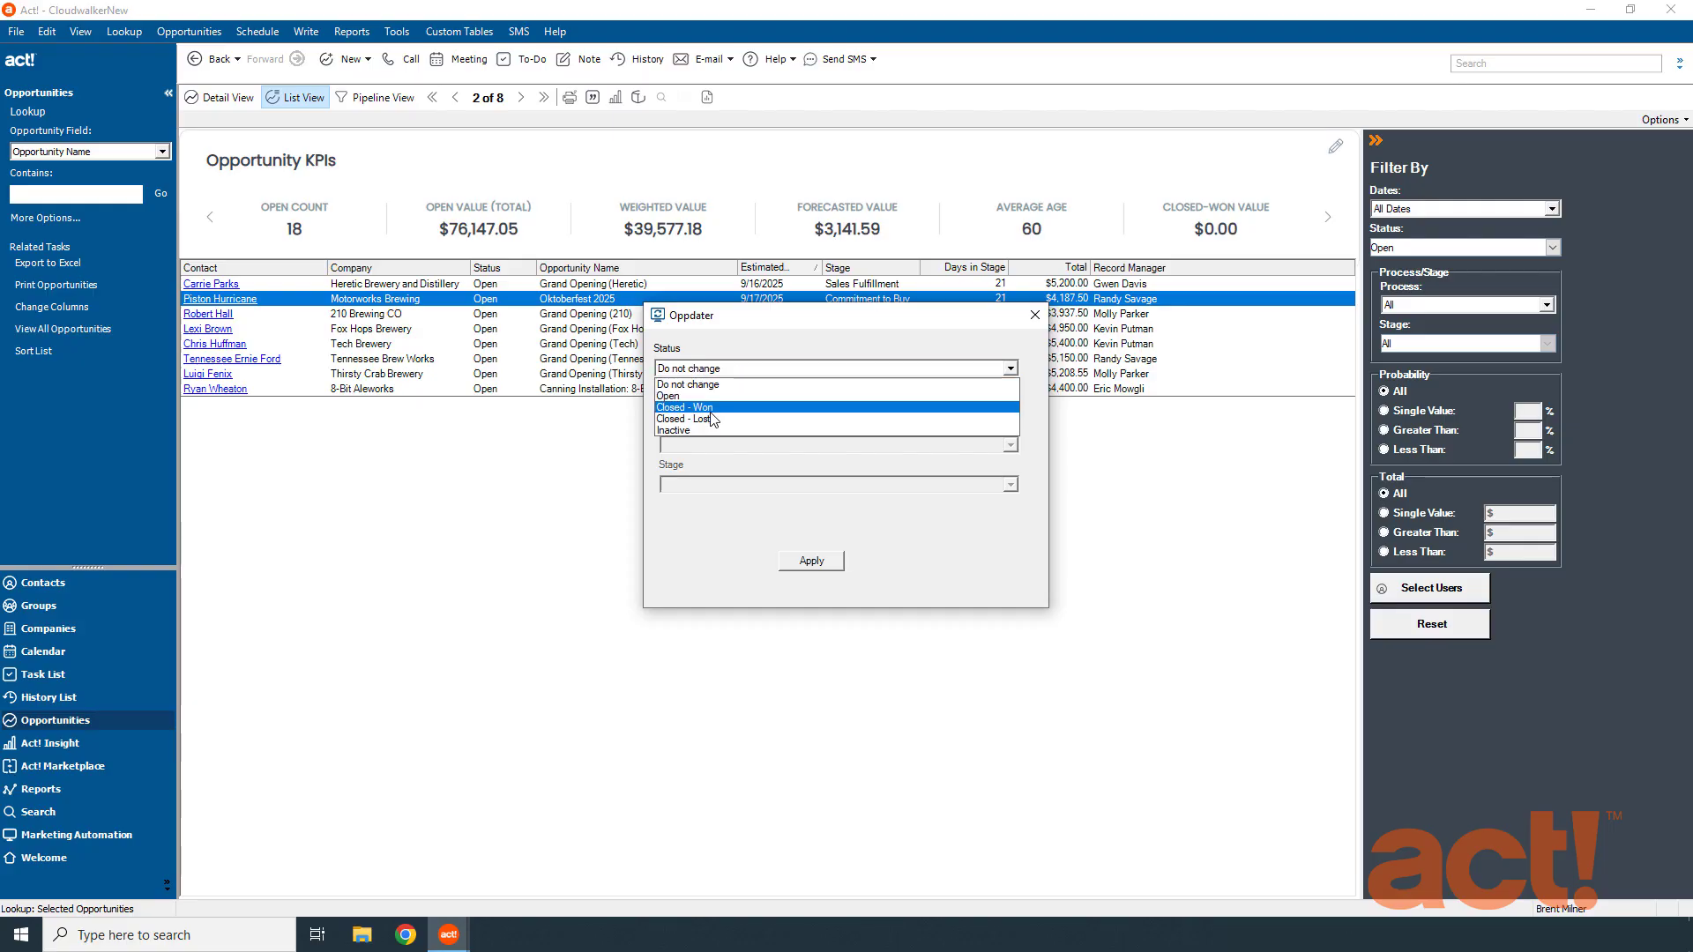
pyautogui.click(722, 408)
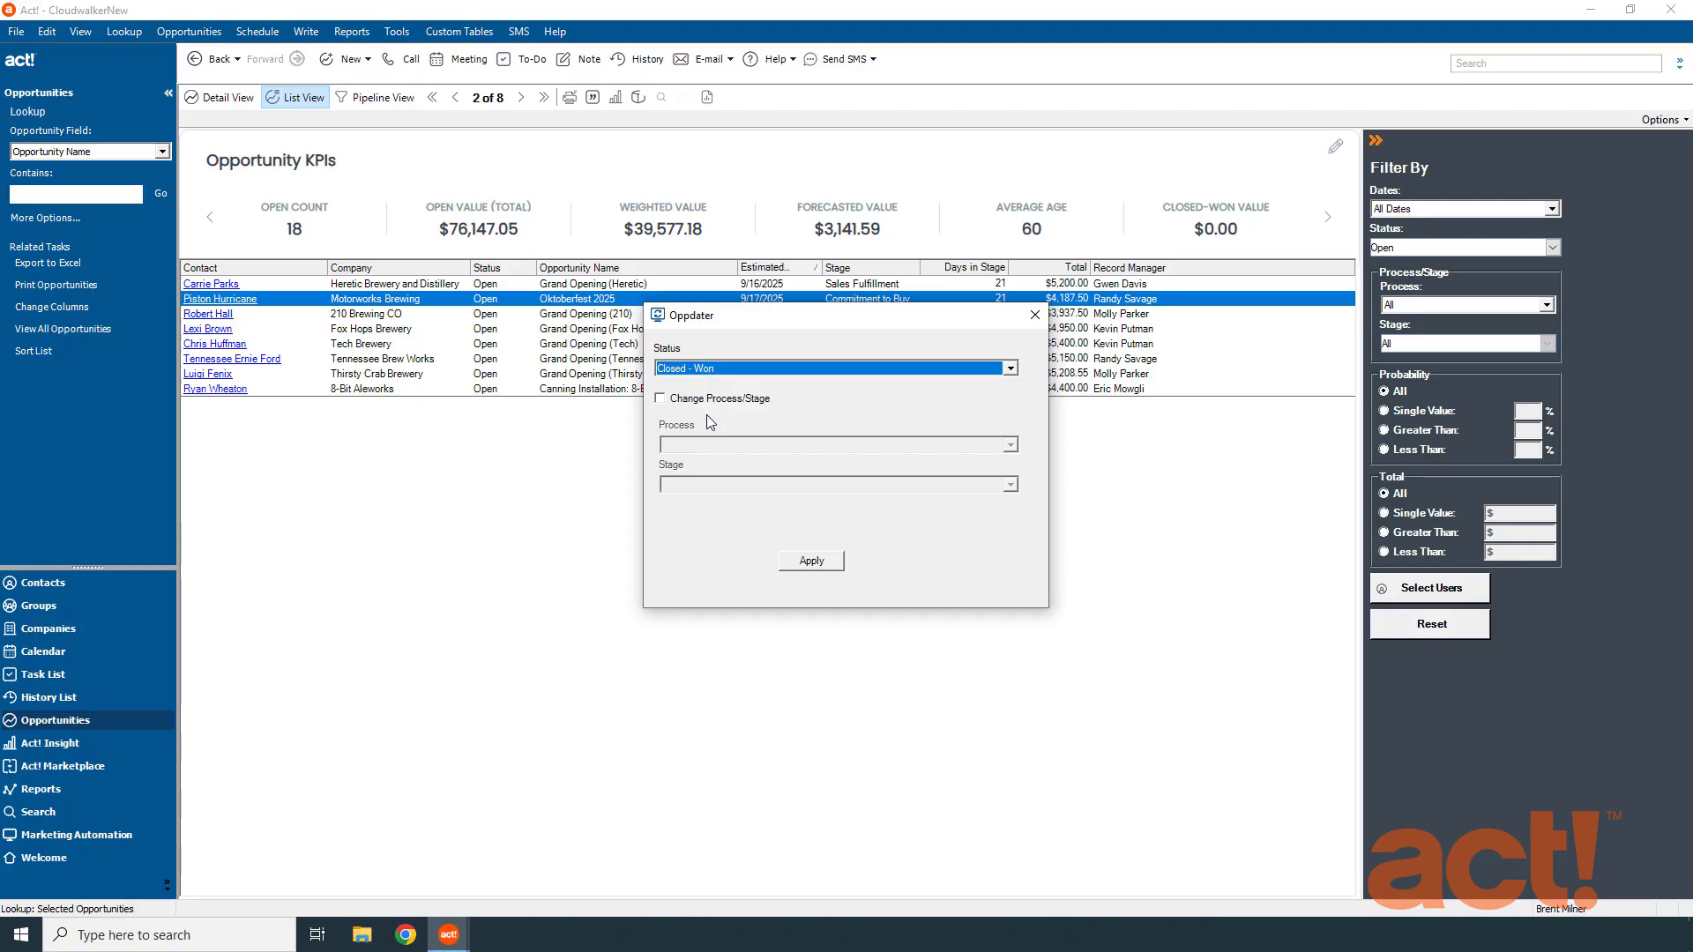
pyautogui.click(667, 398)
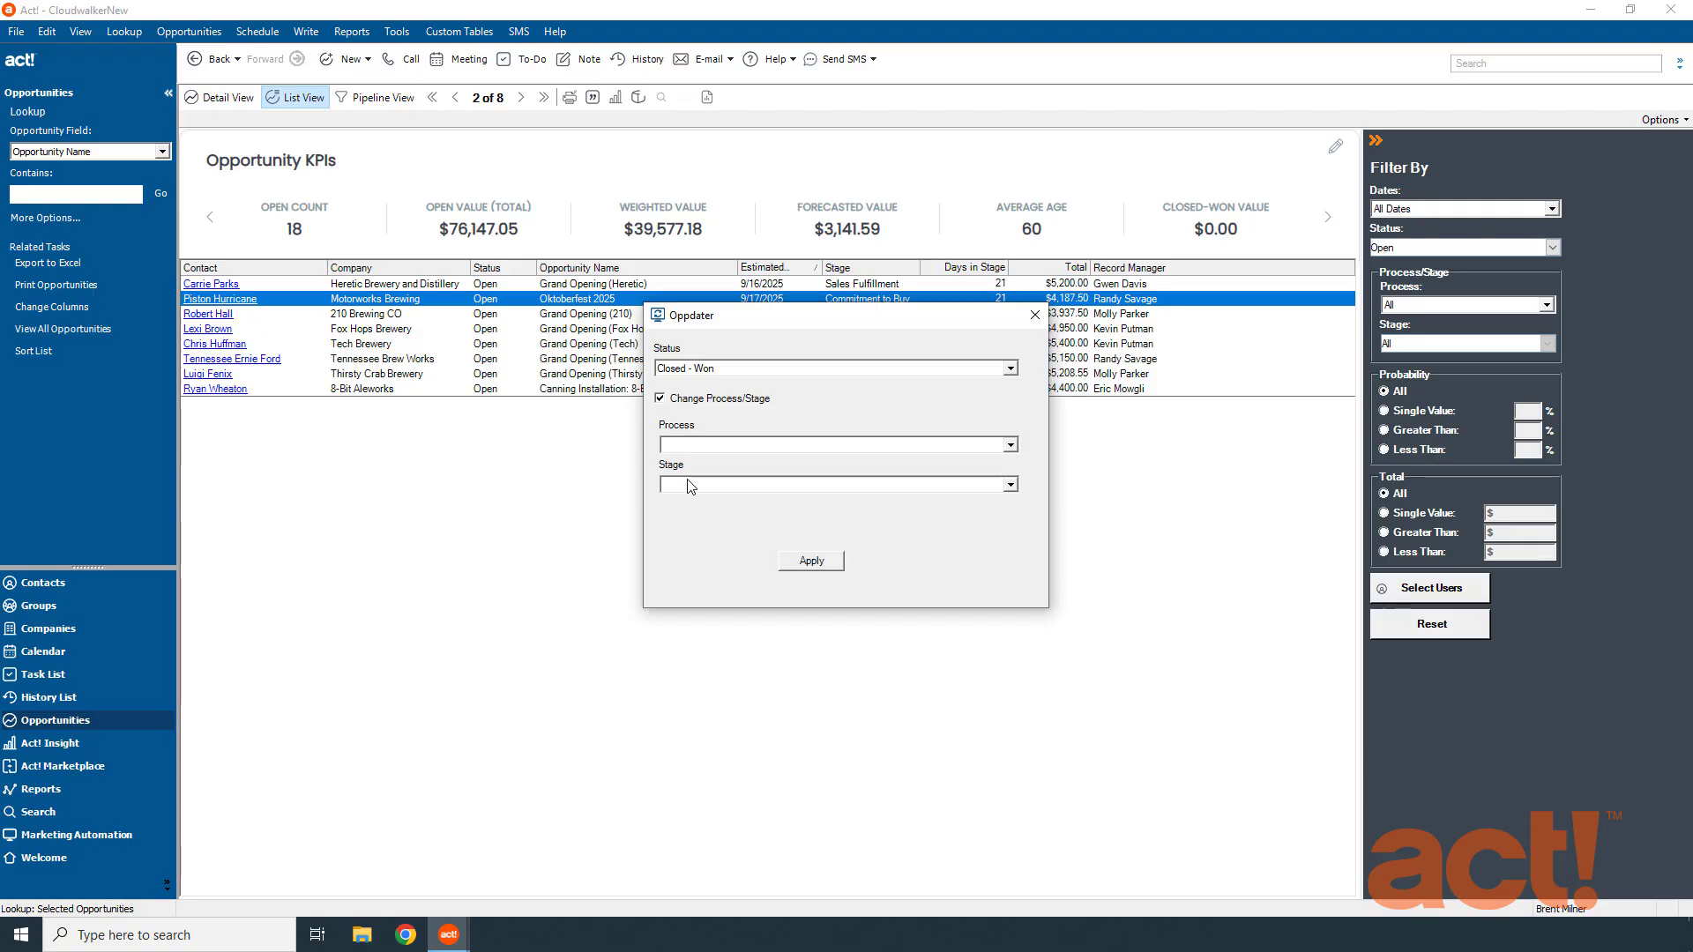
pyautogui.click(661, 399)
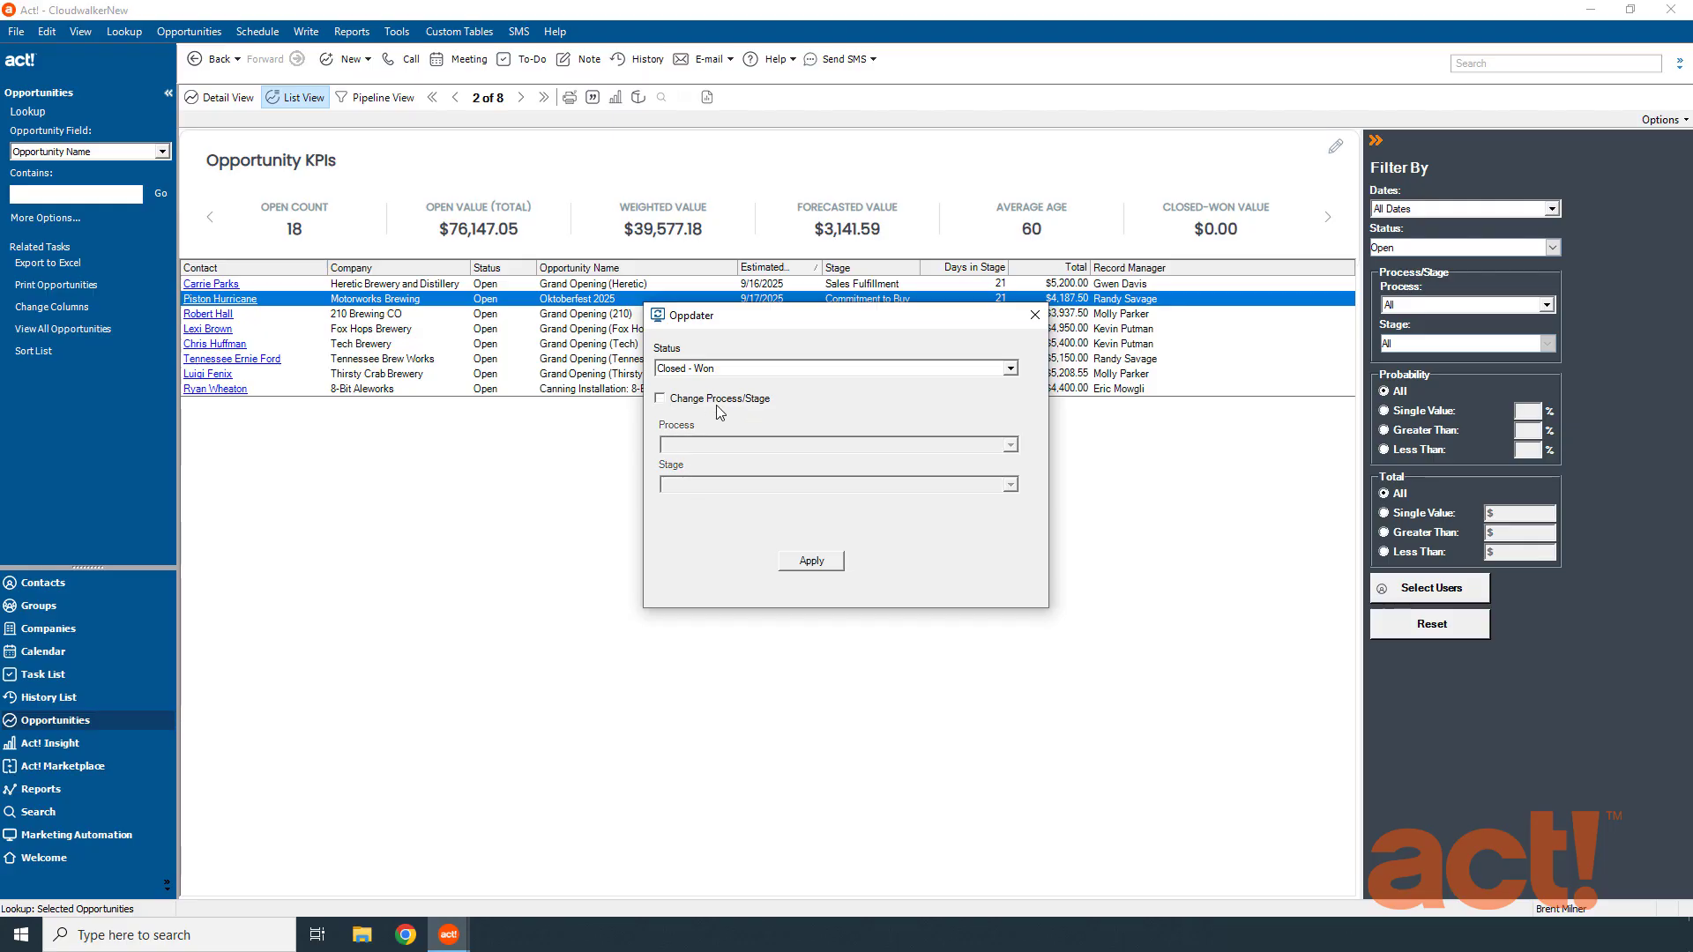
pyautogui.click(812, 561)
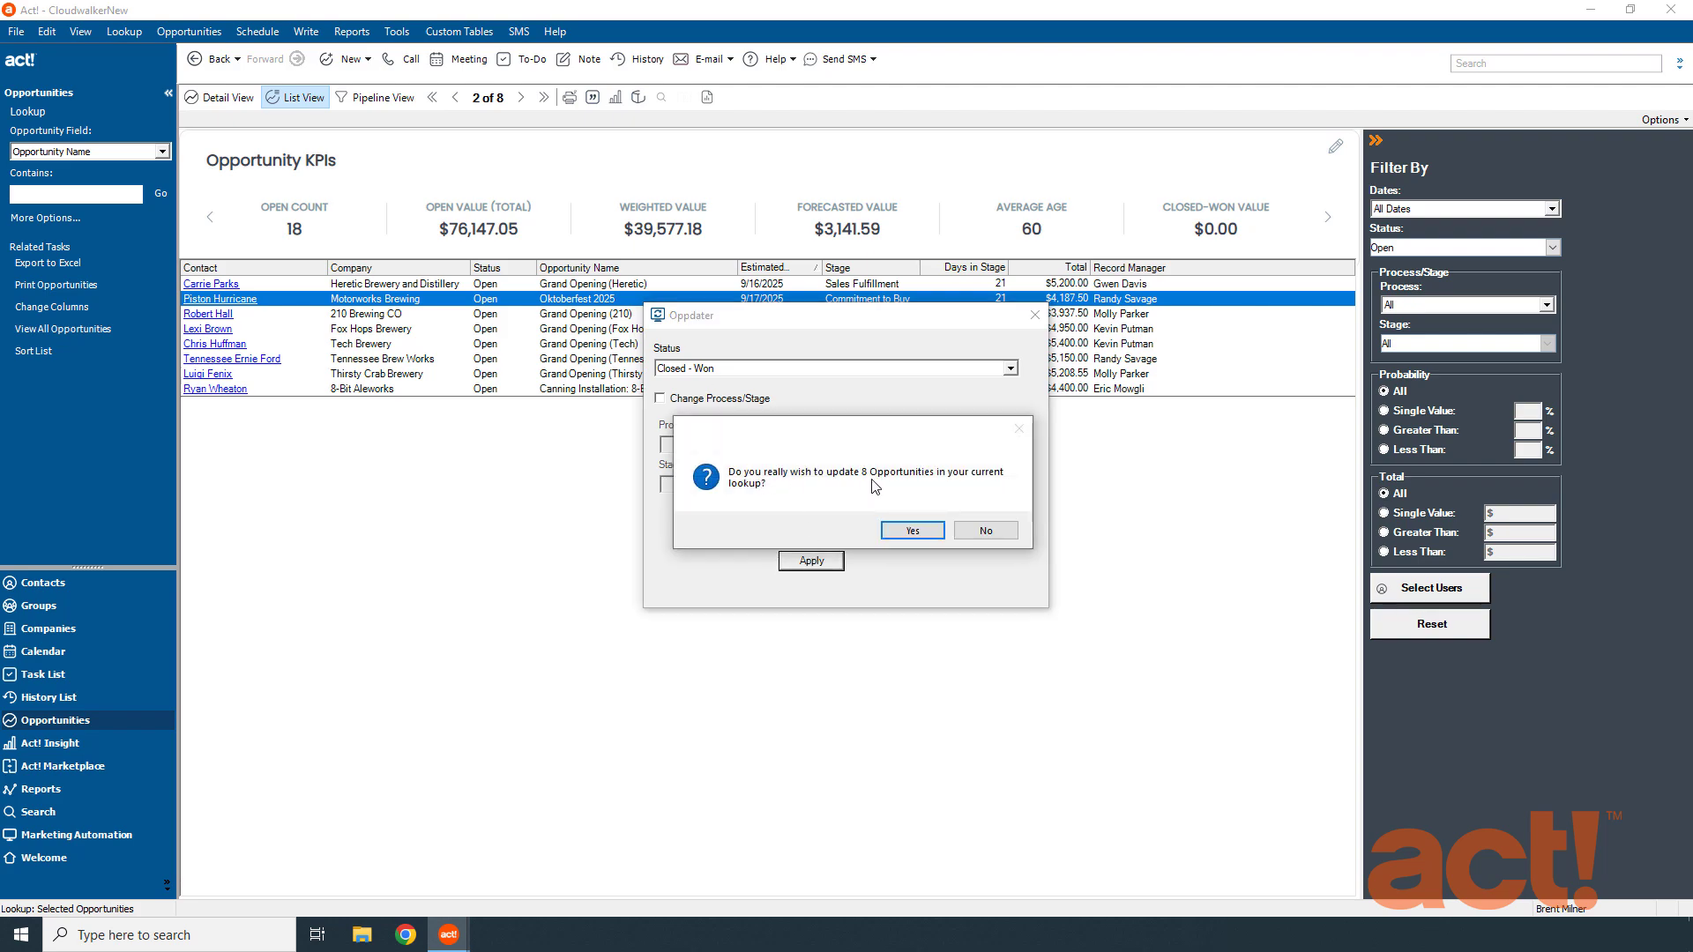
pyautogui.click(911, 531)
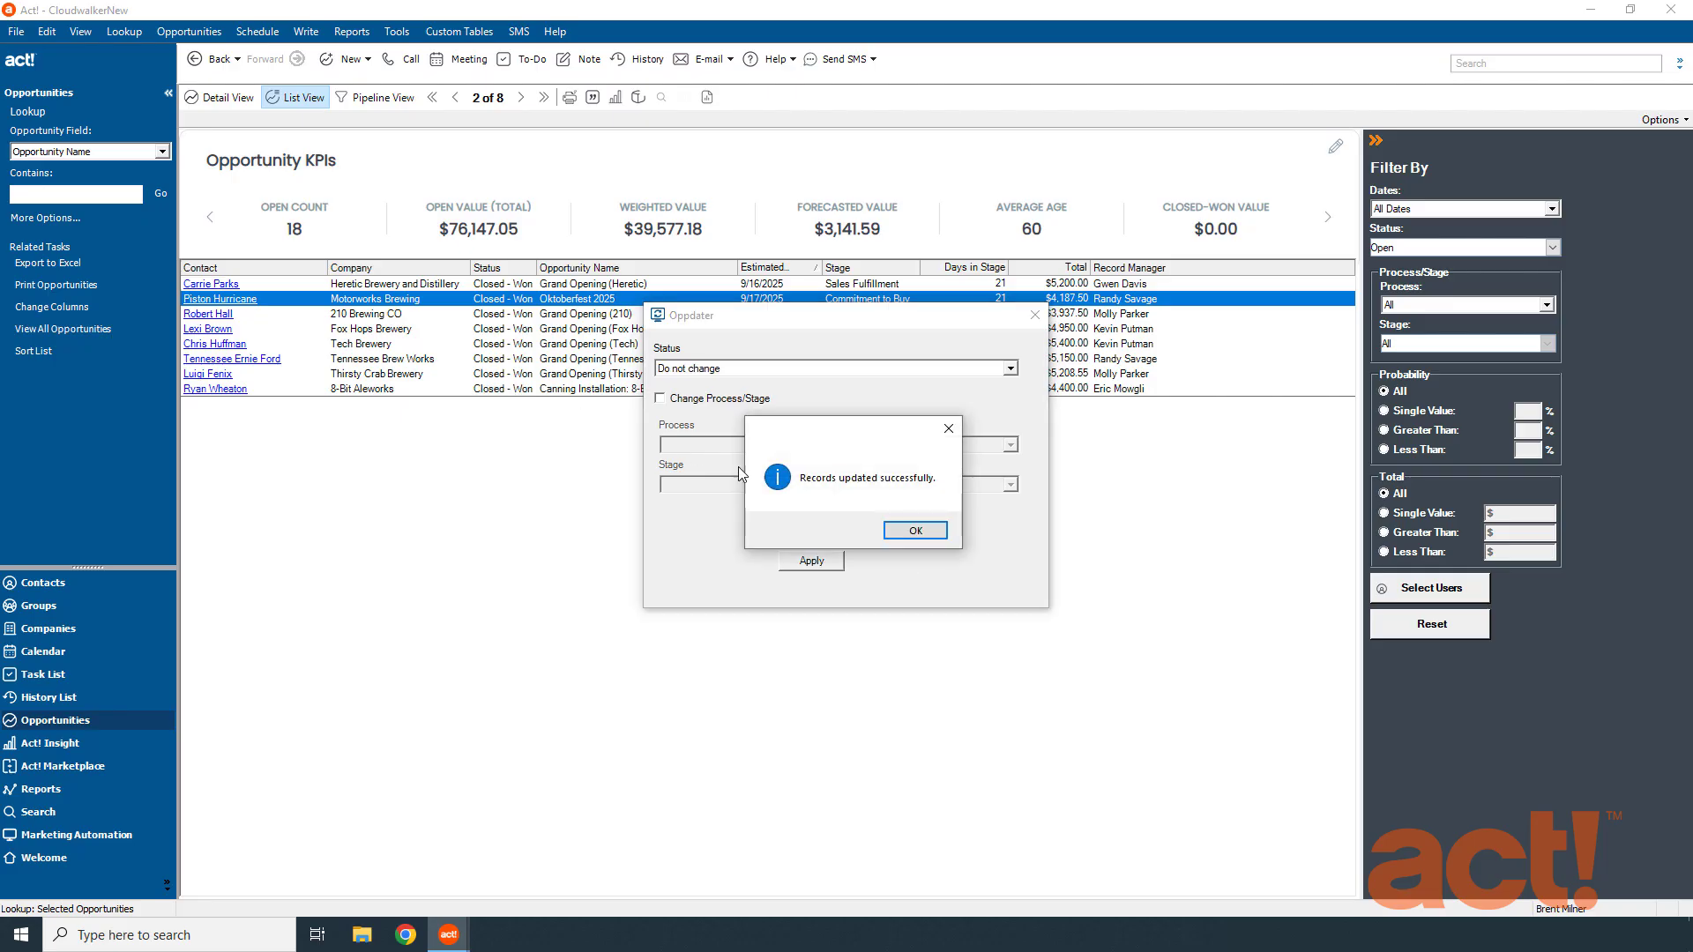
pyautogui.click(914, 530)
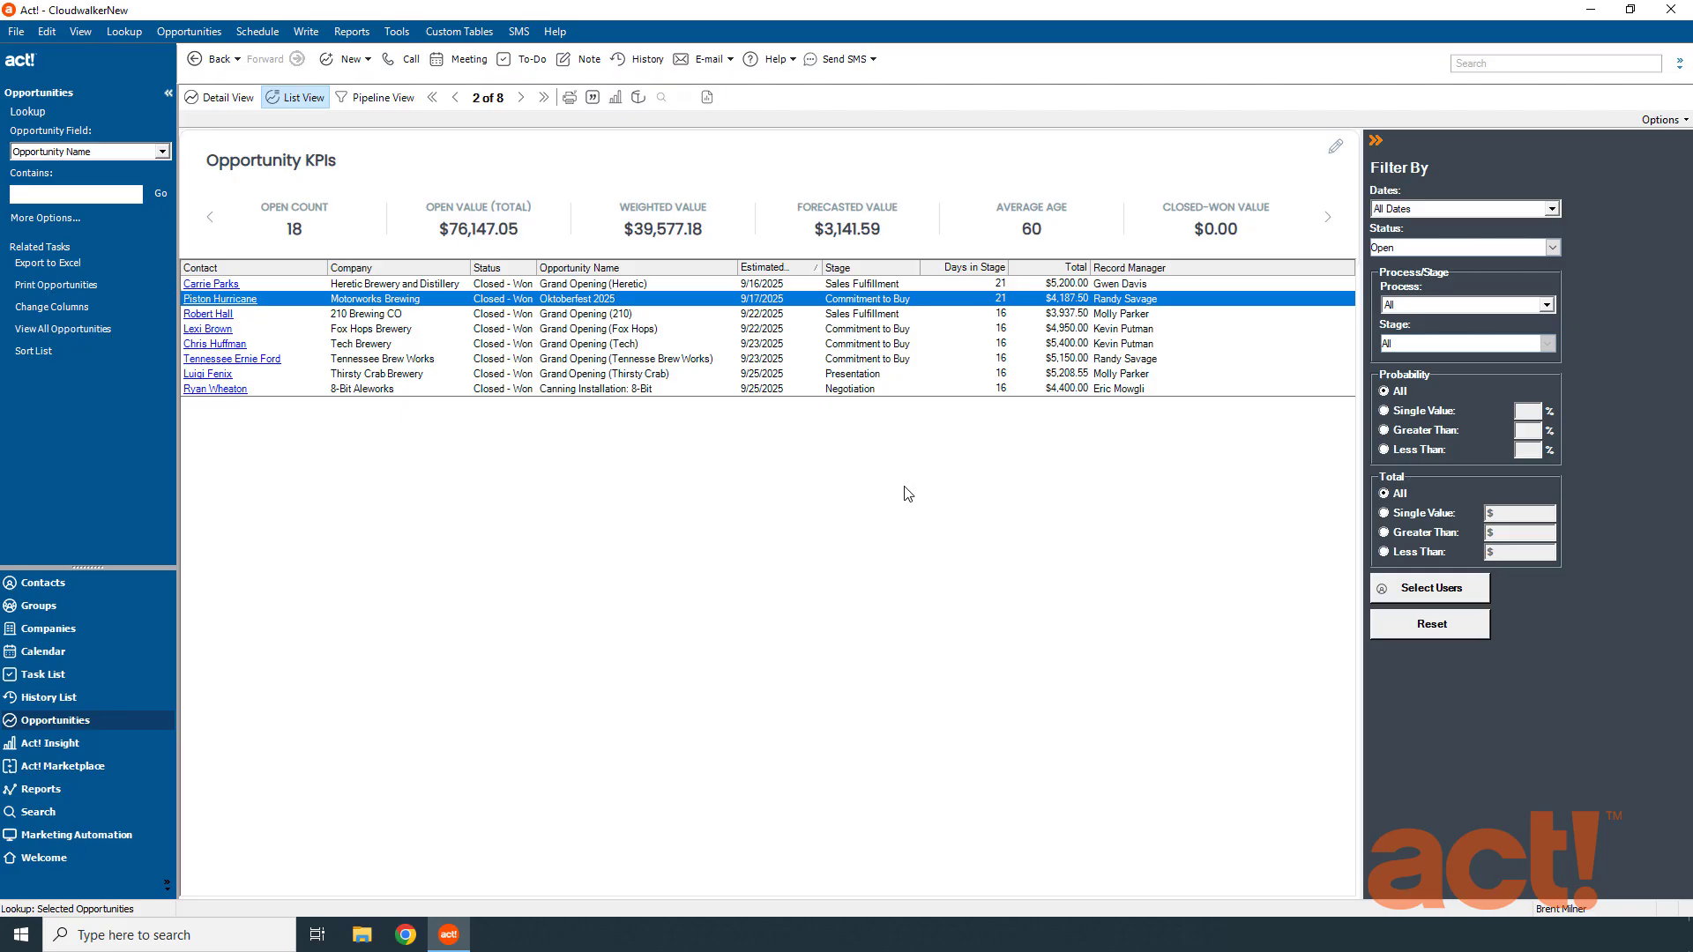
pyautogui.moveTo(764, 348)
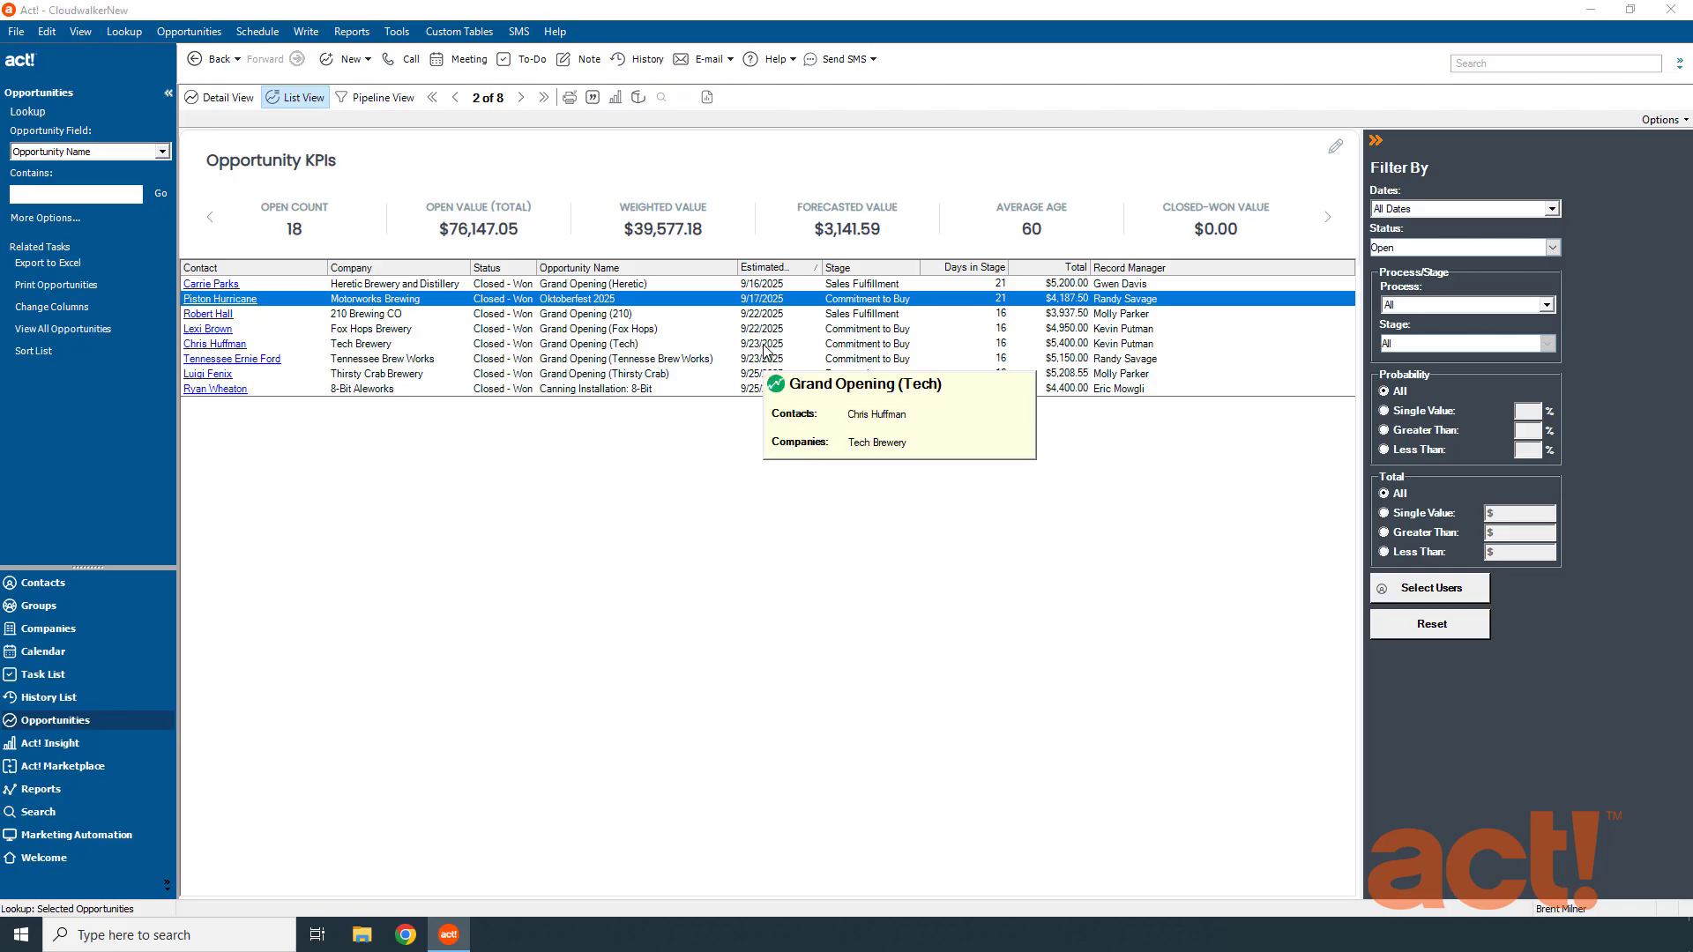
pyautogui.moveTo(807, 367)
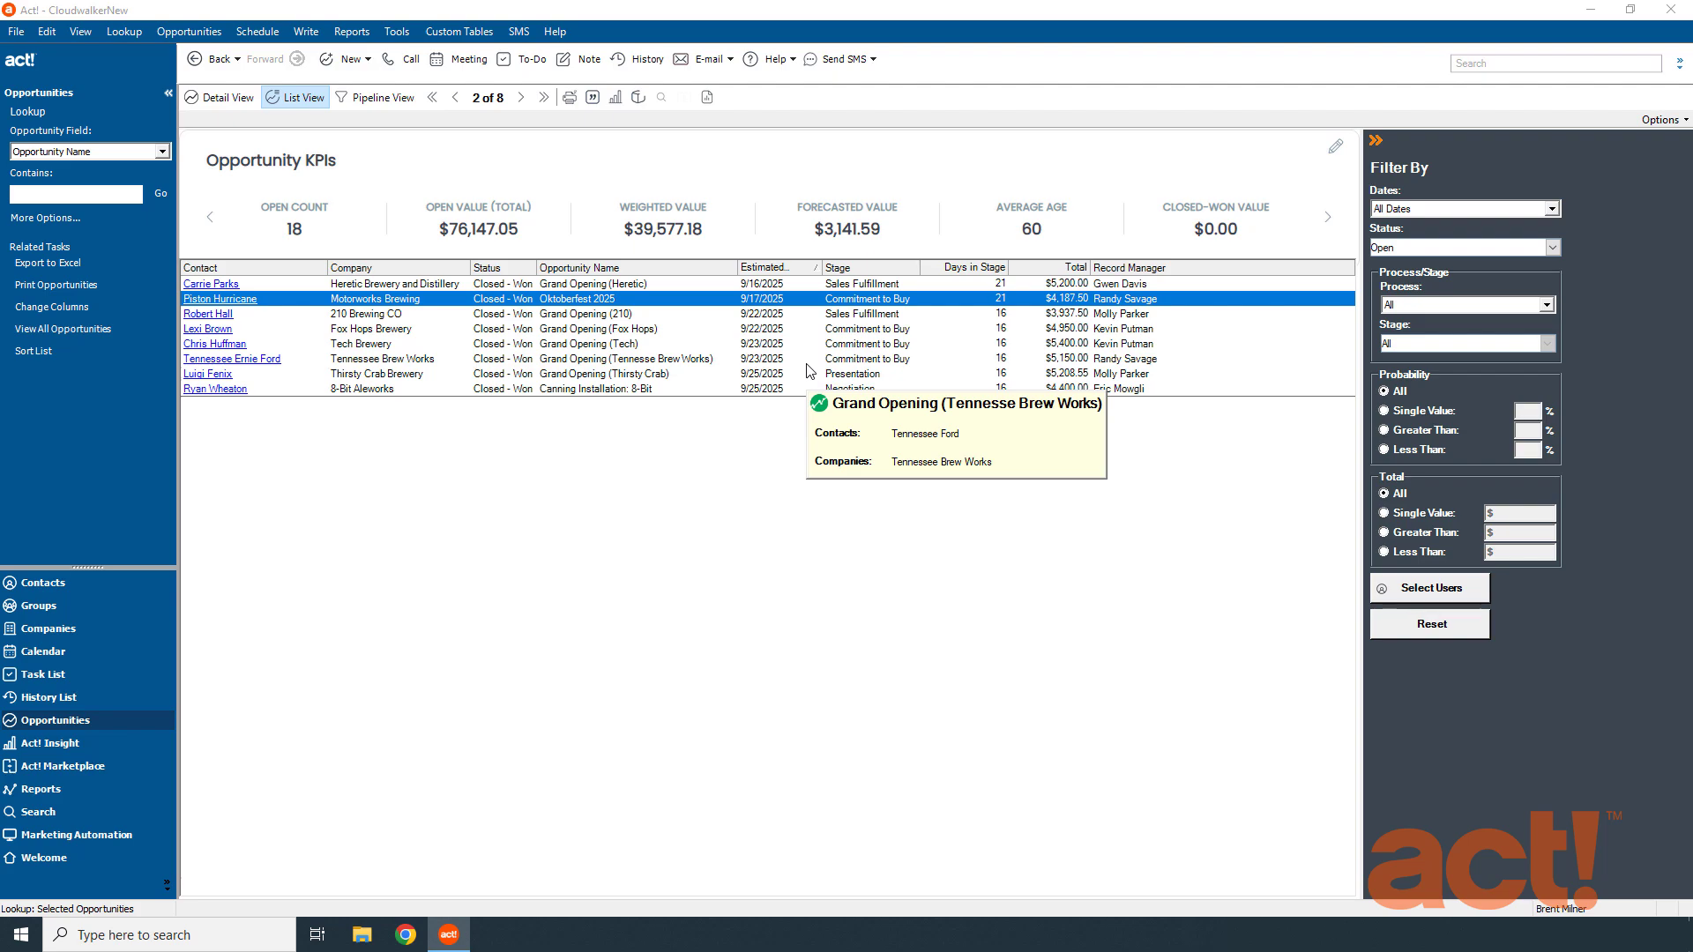
pyautogui.click(48, 32)
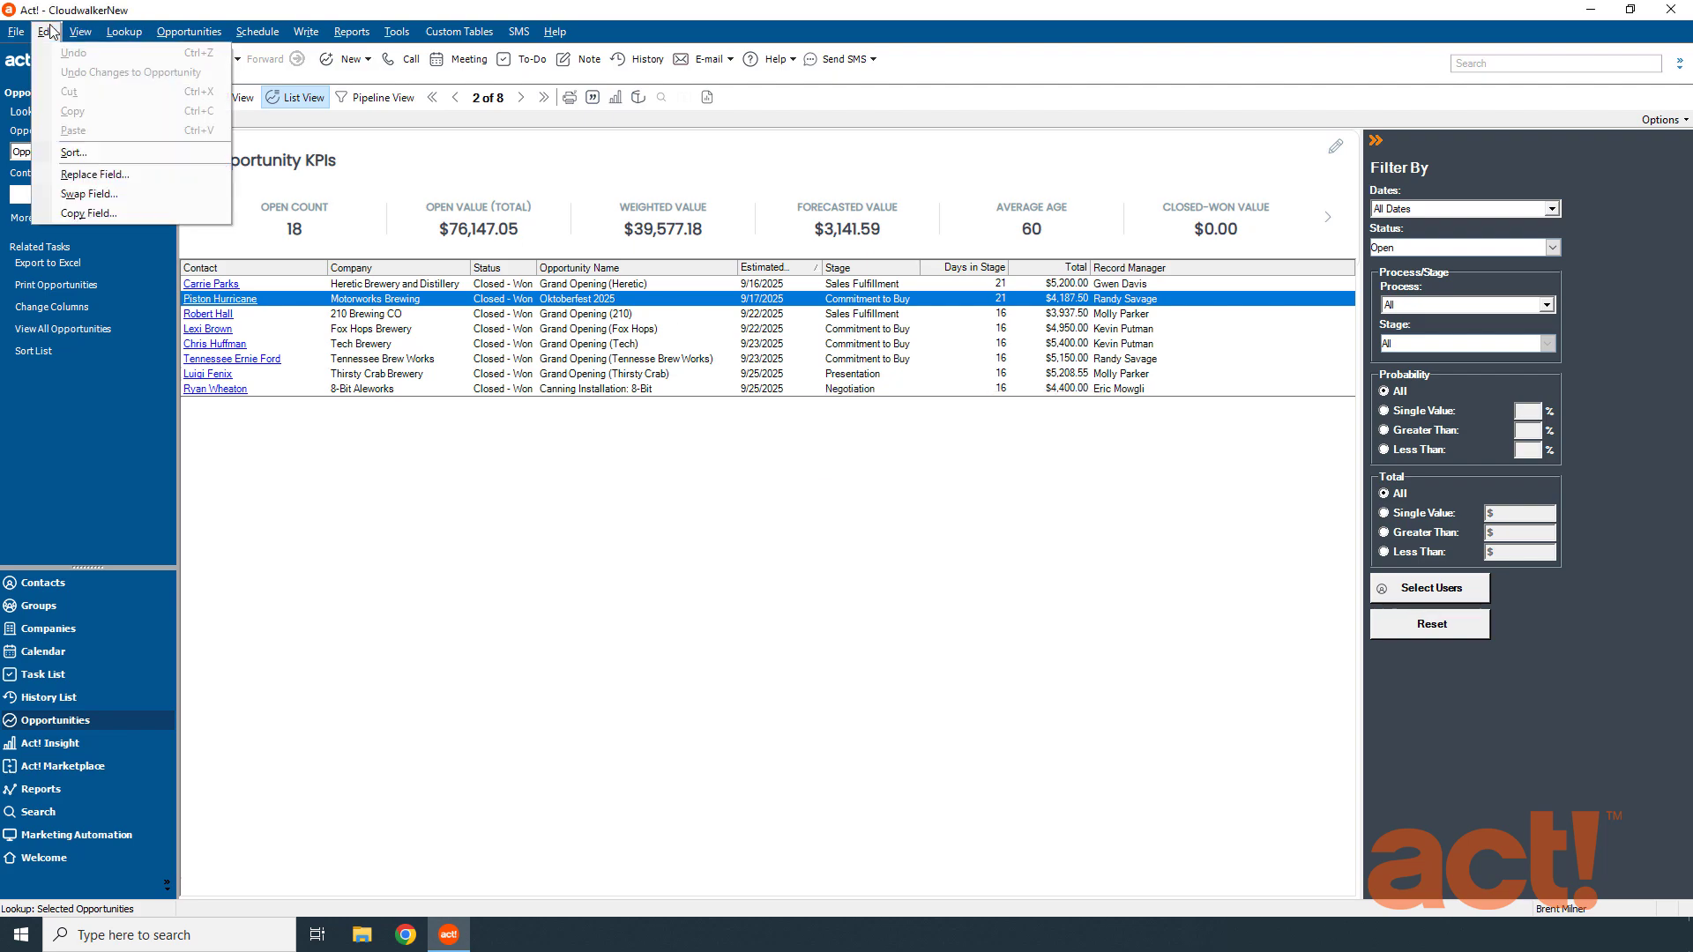
pyautogui.click(96, 174)
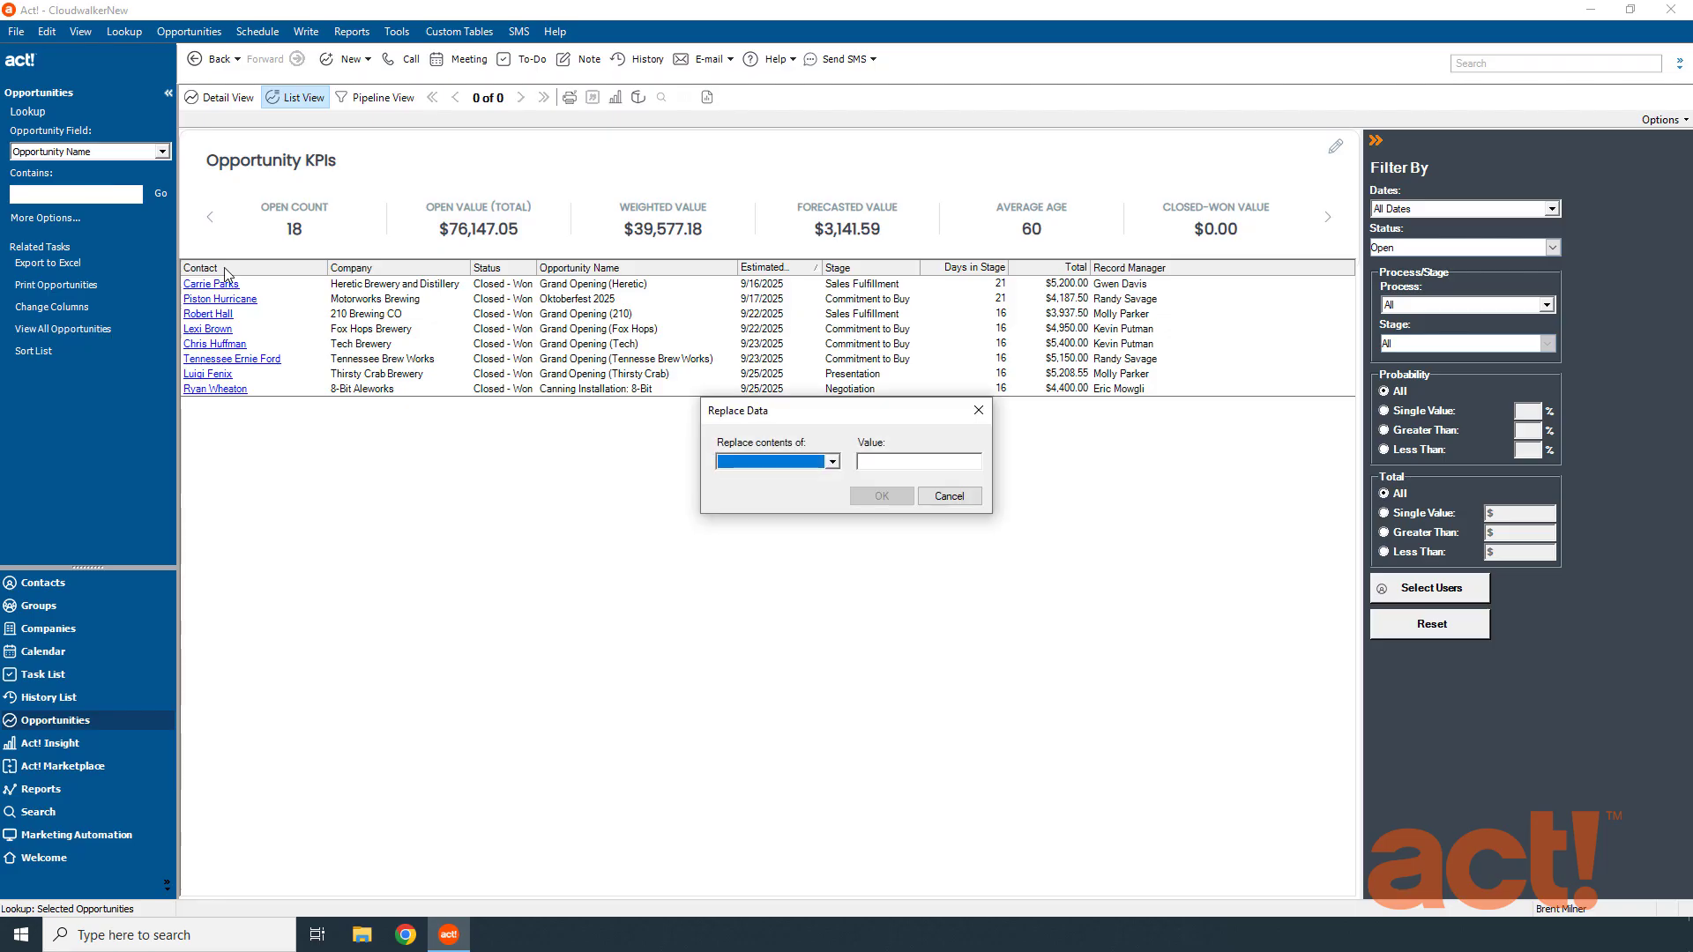
pyautogui.click(831, 461)
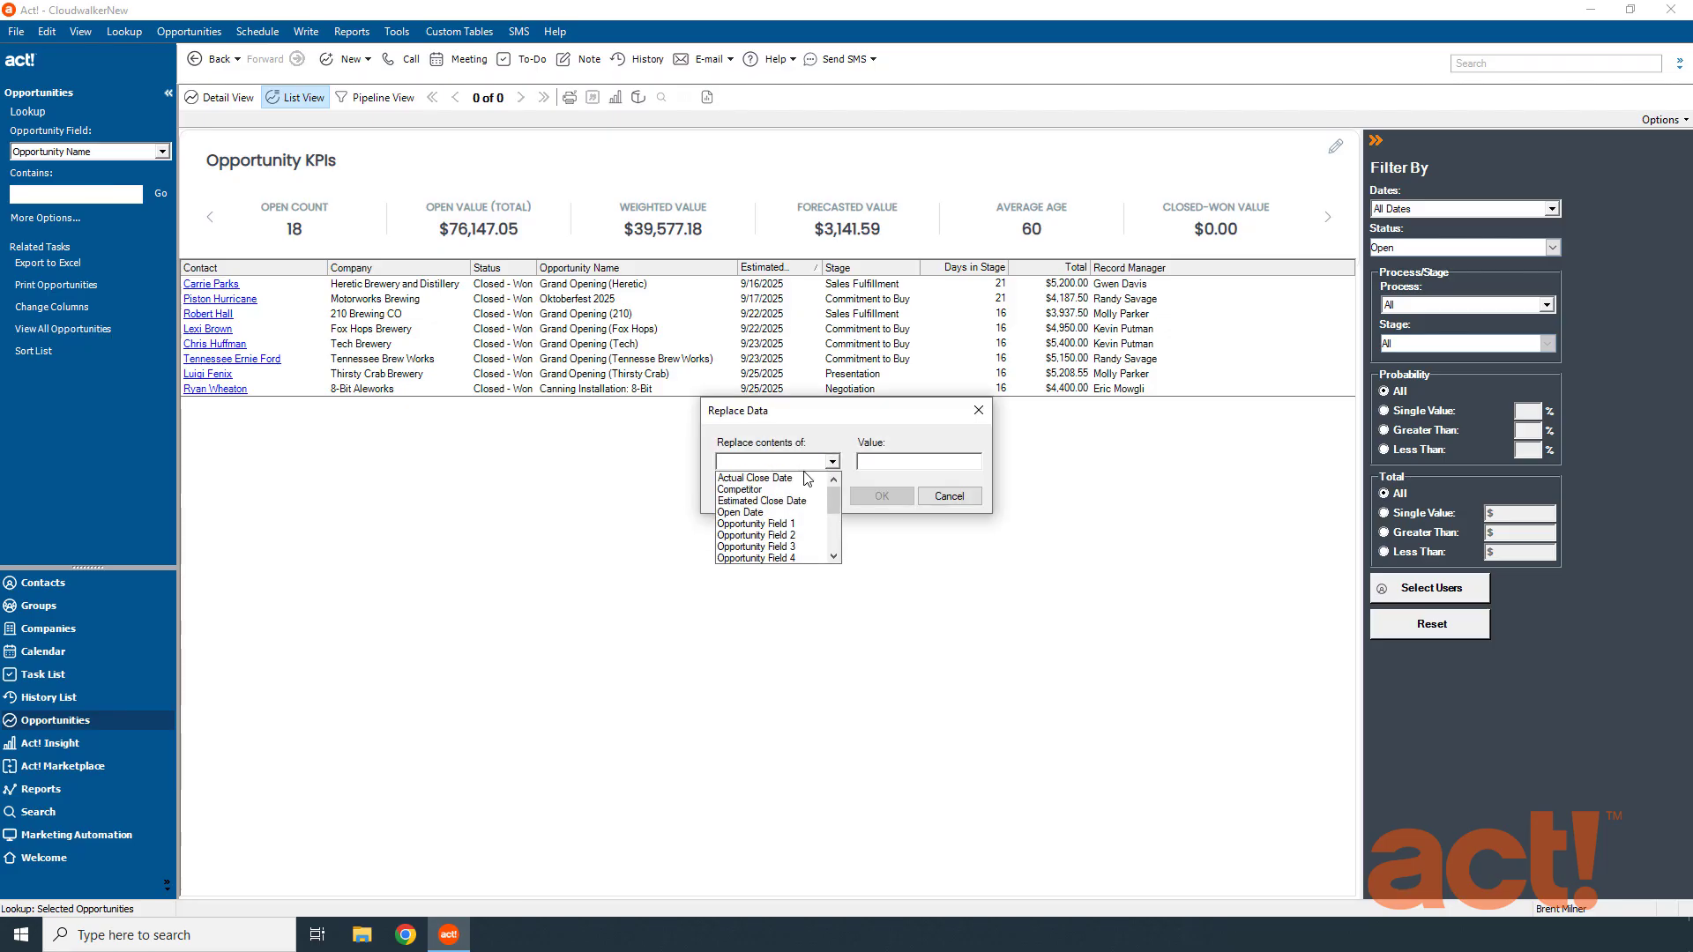
pyautogui.click(798, 478)
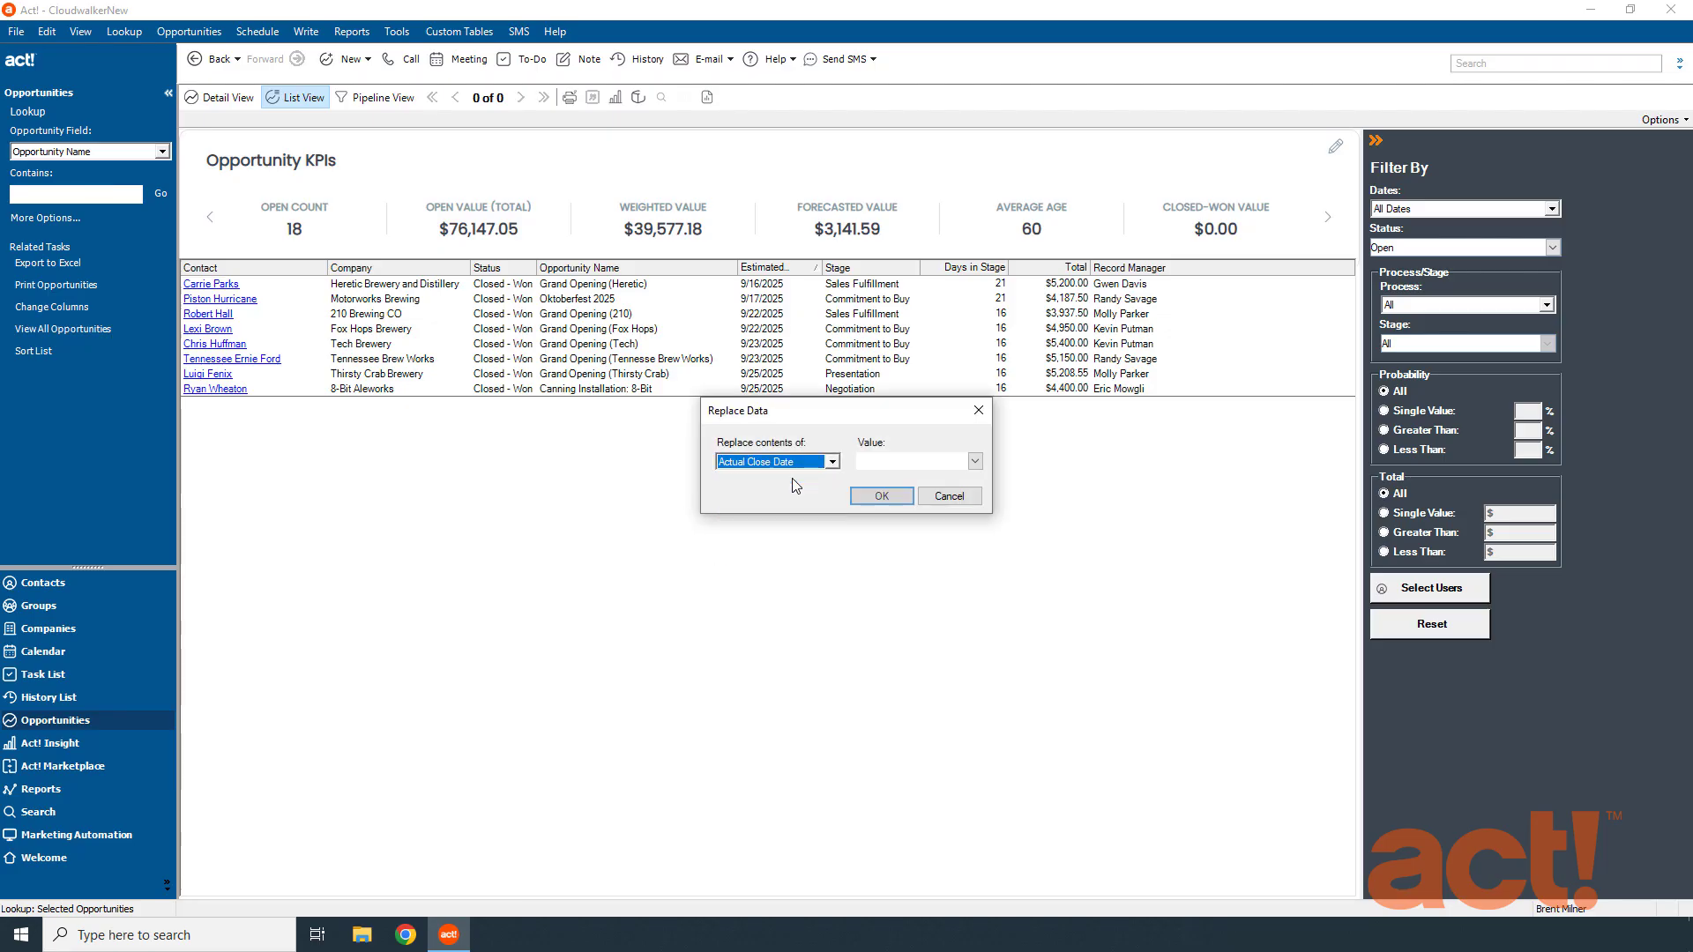
pyautogui.click(887, 461)
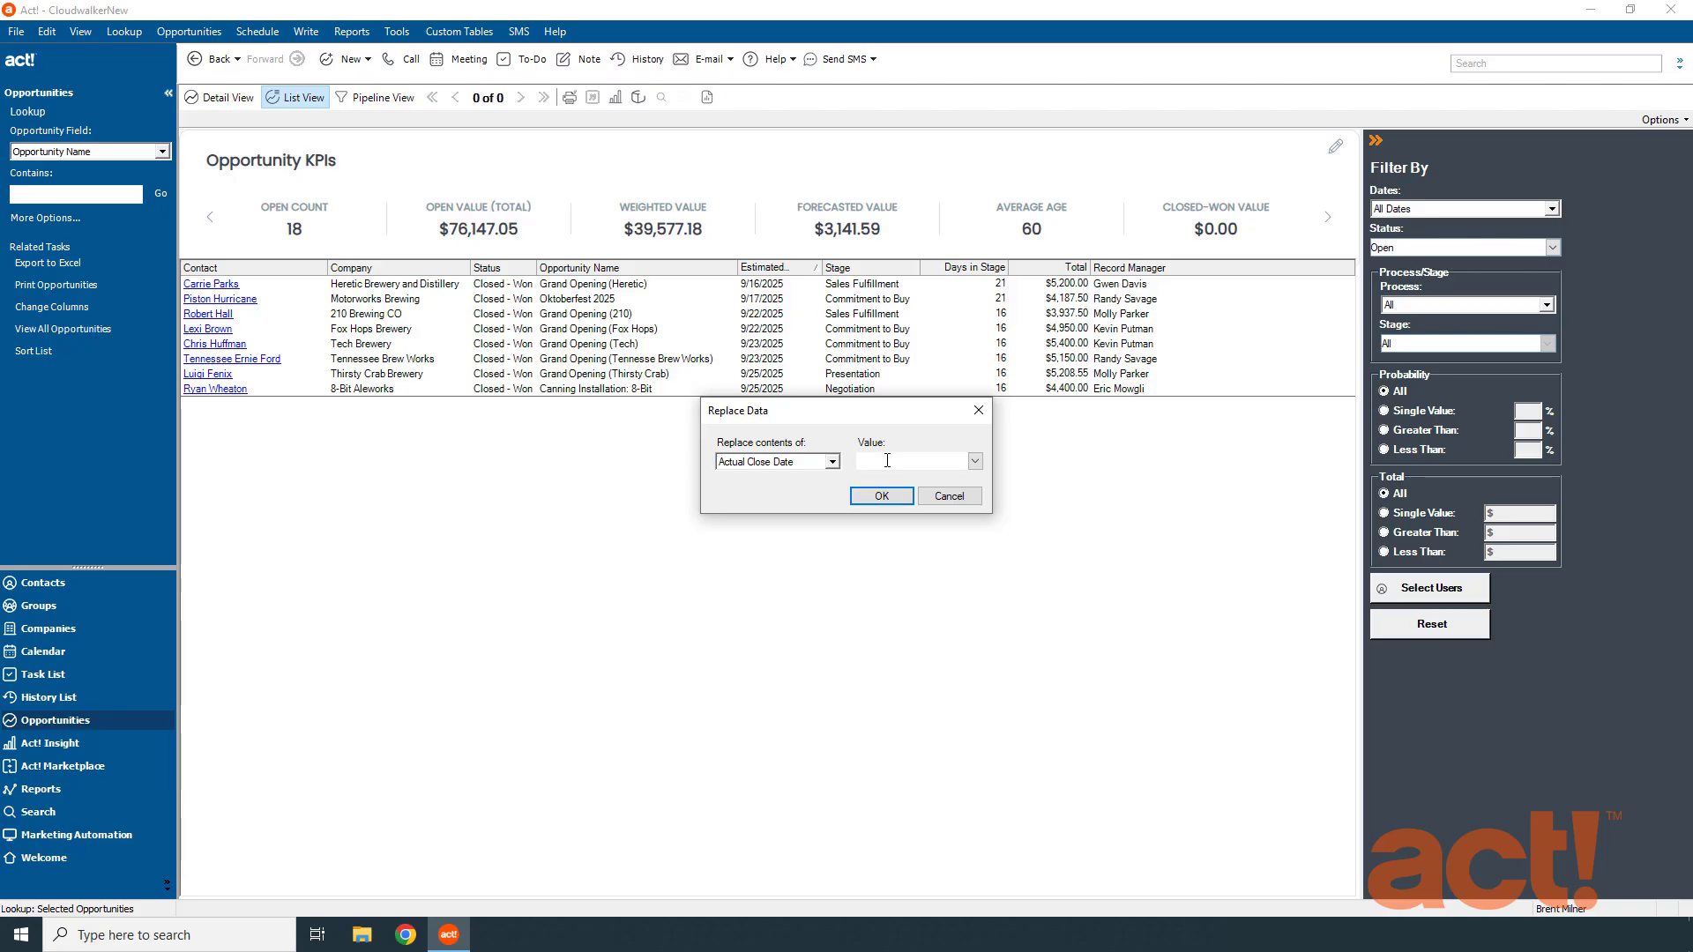
pyautogui.click(958, 499)
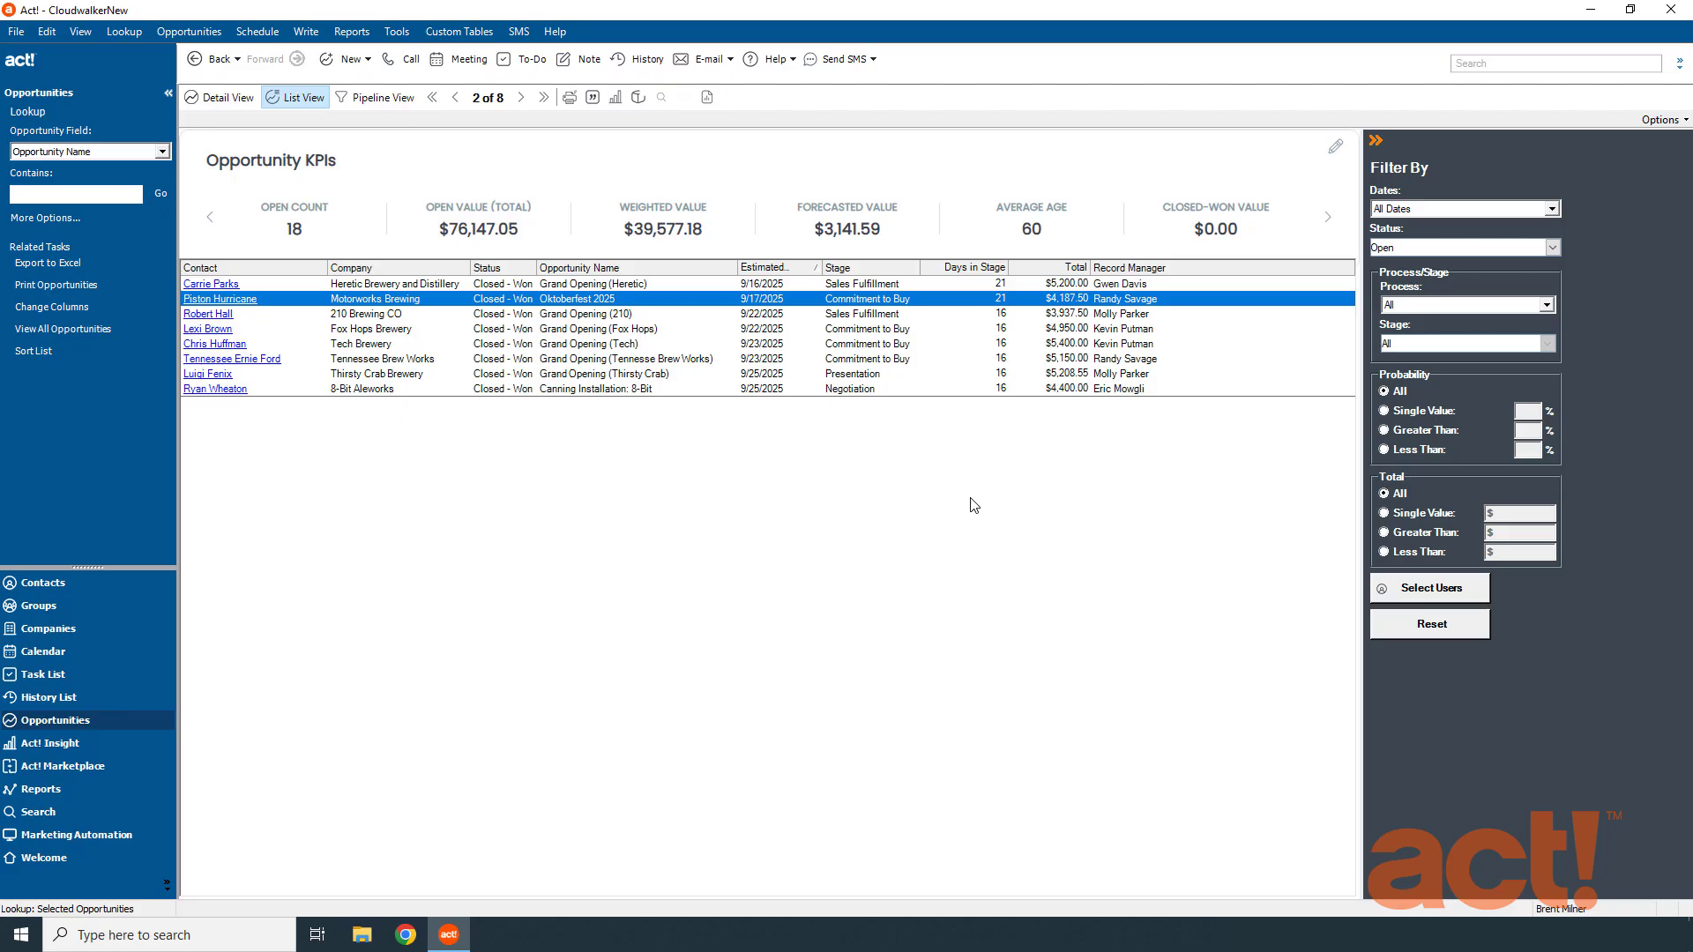
# Look up all contacts, open the 8-Bit Aleworks company record, and open its starred owner's contact record.
pyautogui.click(44, 583)
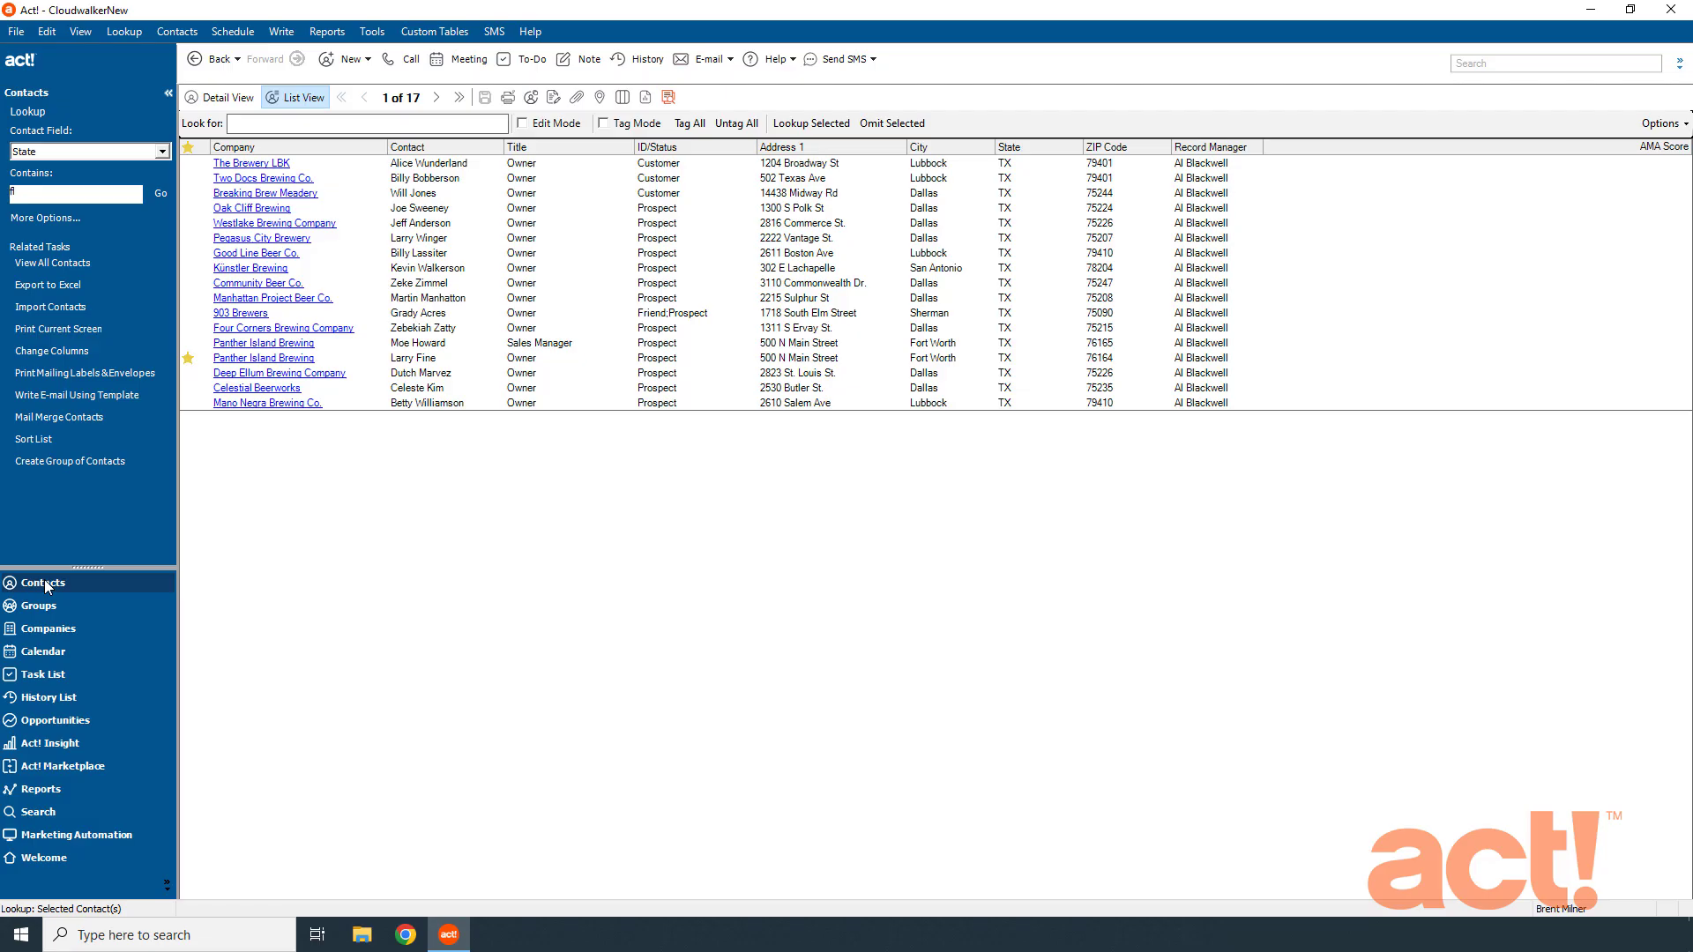
pyautogui.click(124, 31)
pyautogui.click(146, 72)
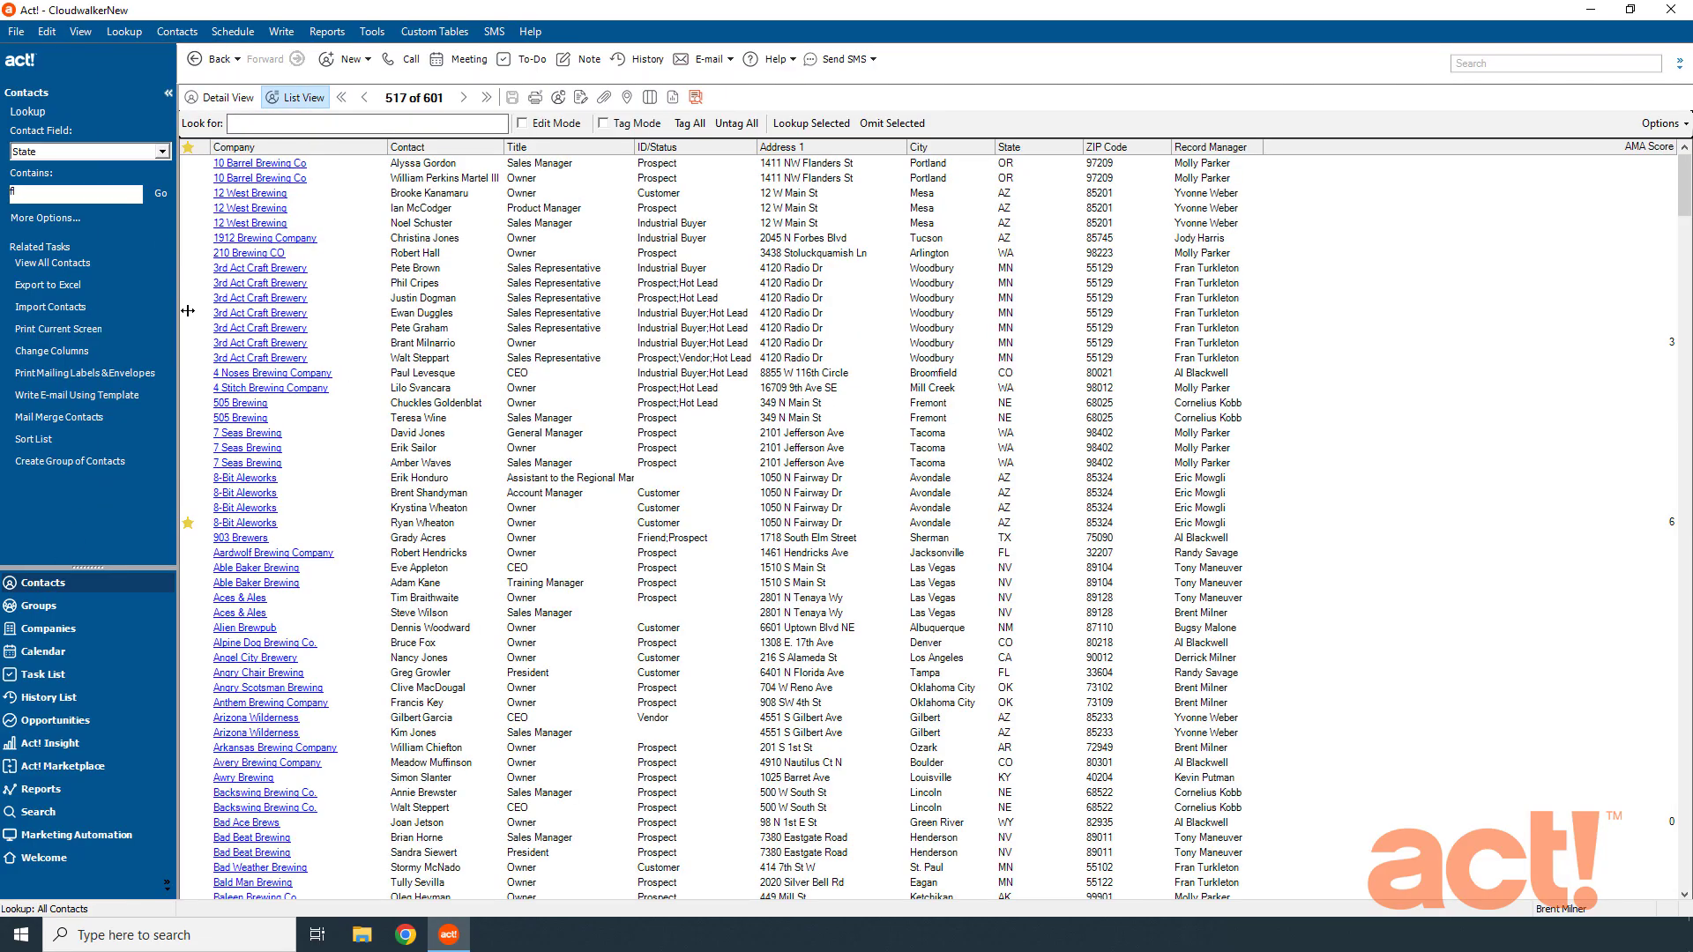
pyautogui.click(258, 481)
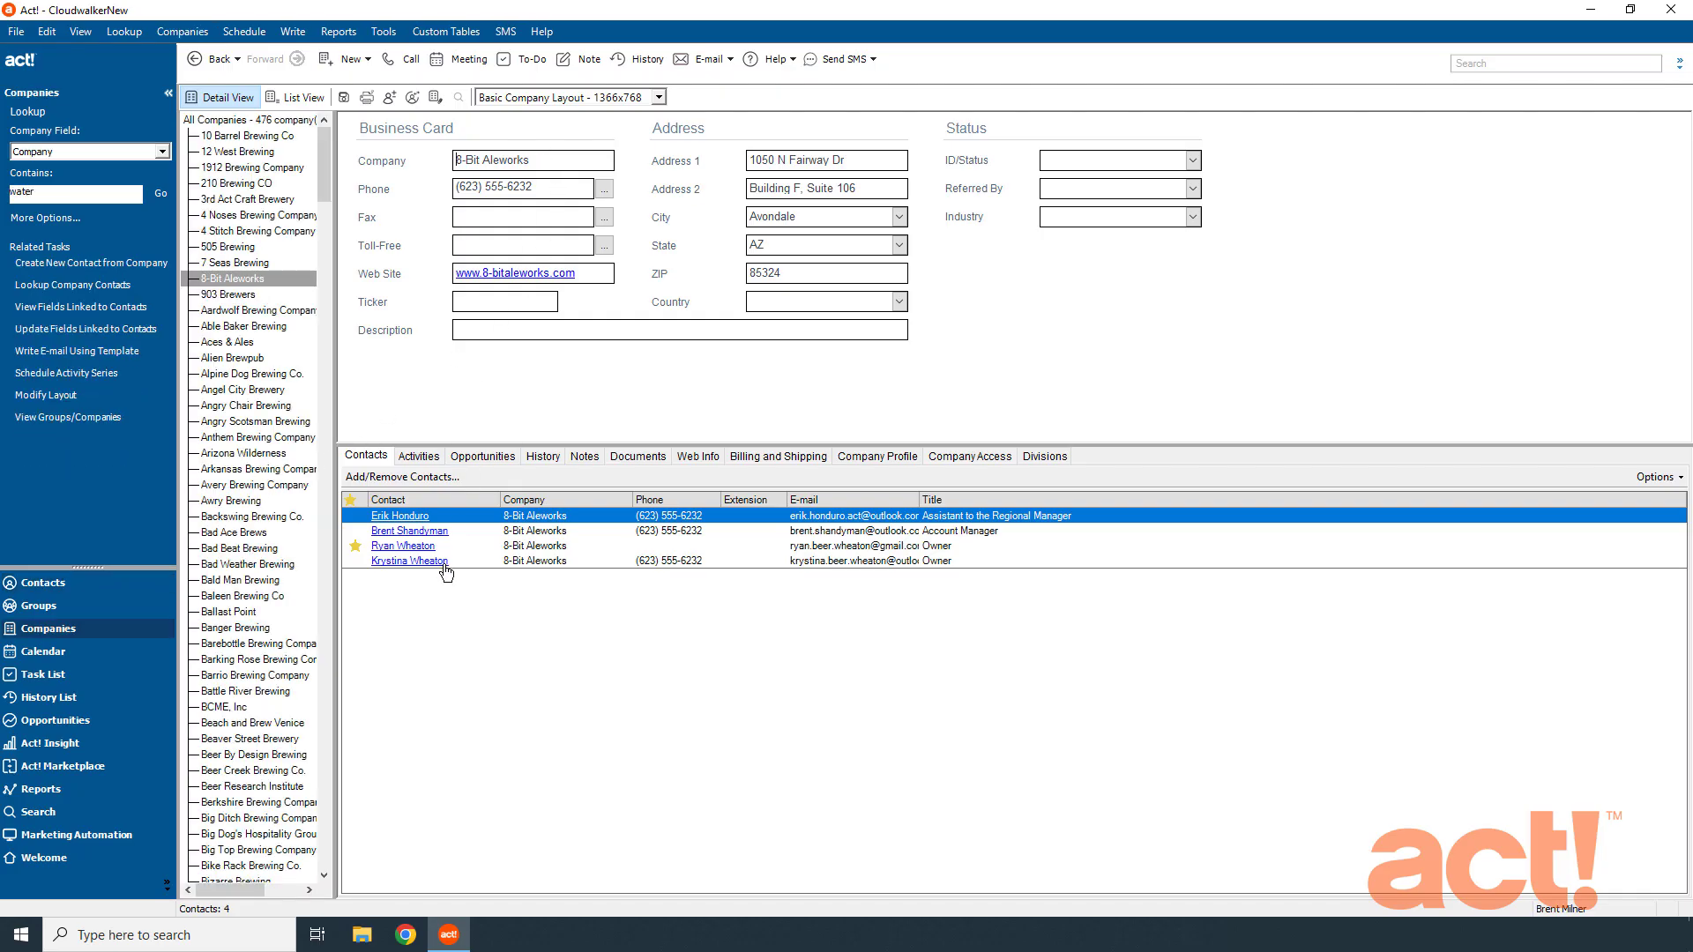
pyautogui.click(533, 548)
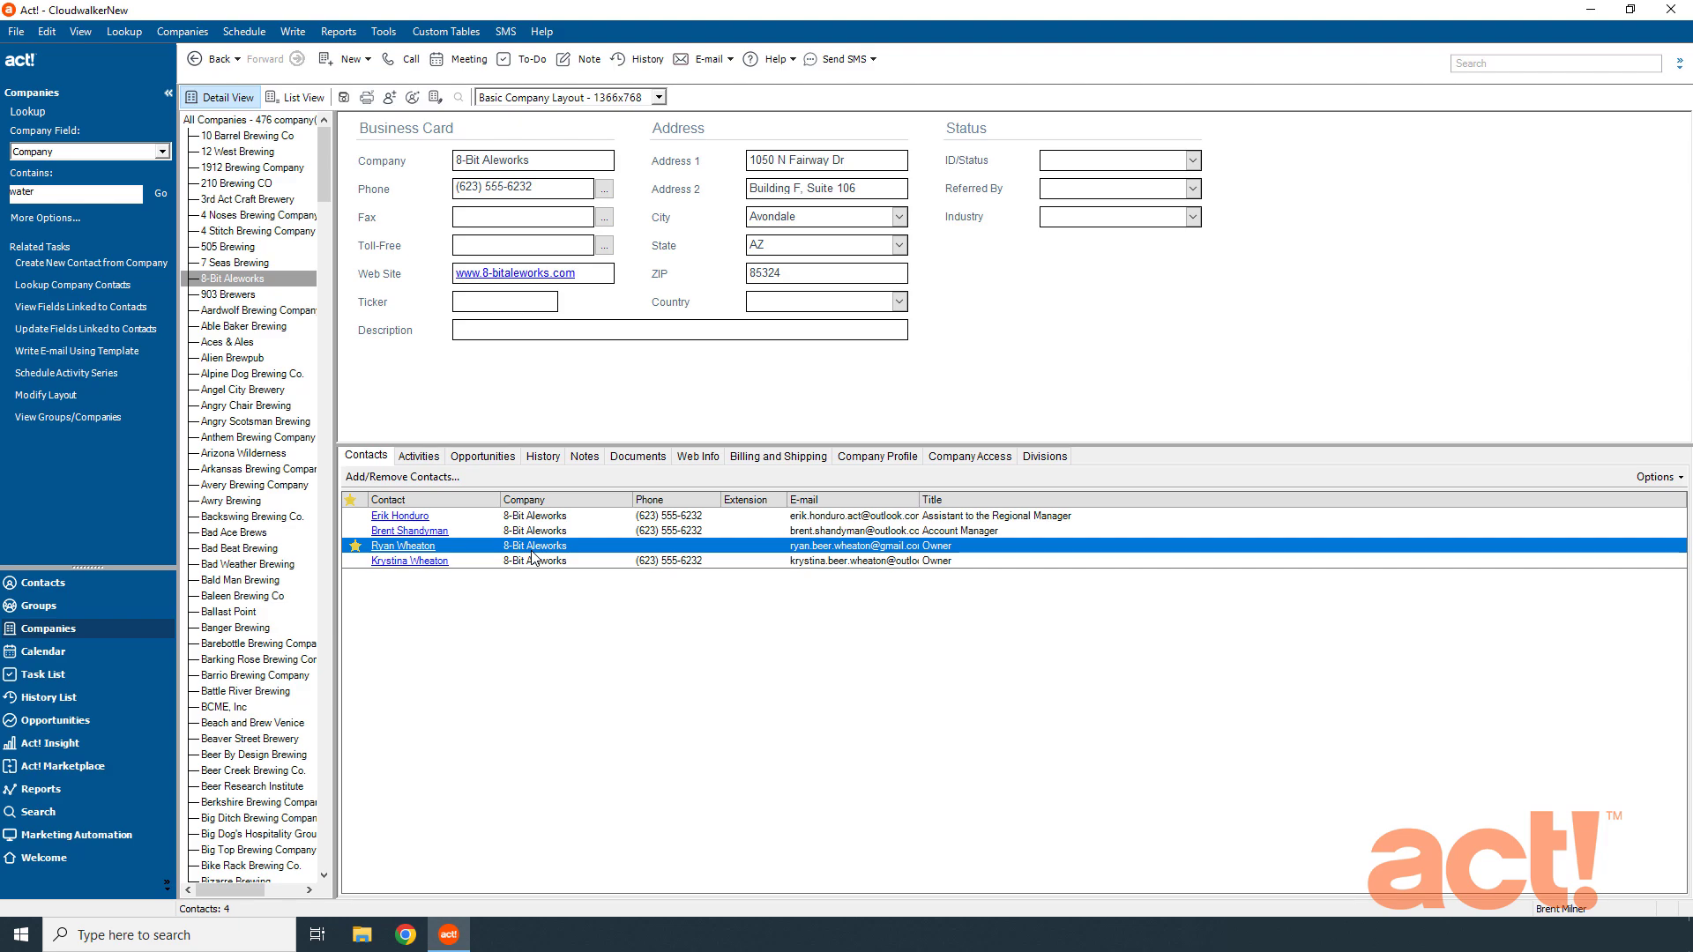
pyautogui.click(416, 547)
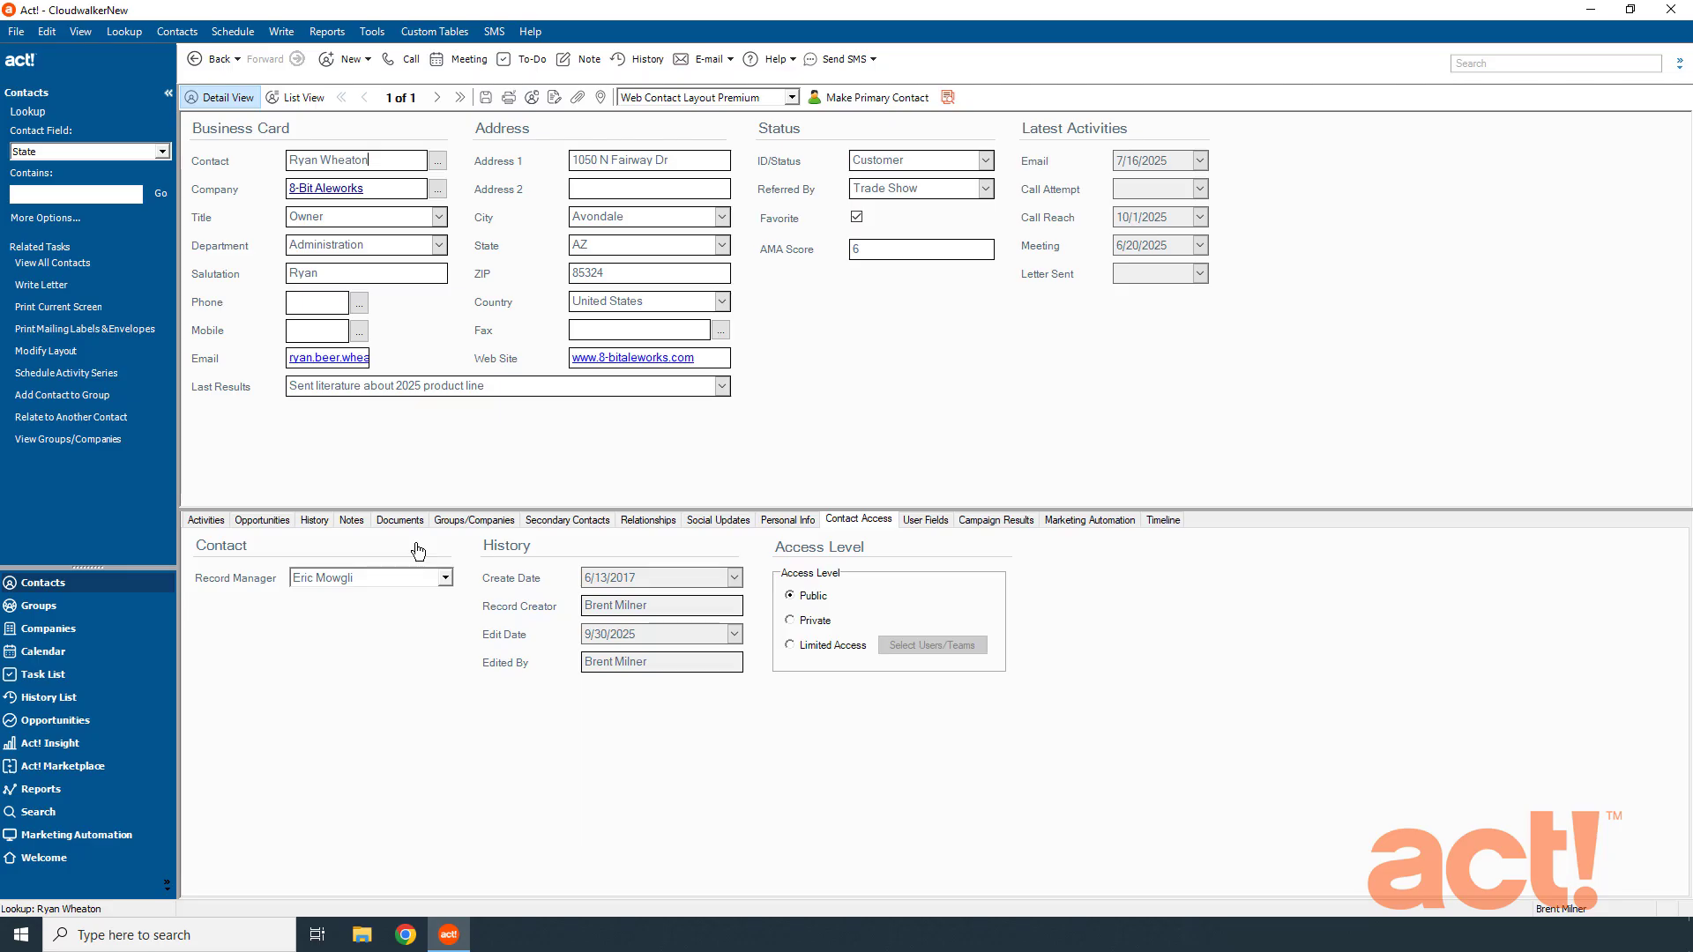
# Save the Primary Contact Plus settings with Record Manager copying to all company contacts on, and make the open contact the primary contact.
pyautogui.click(371, 32)
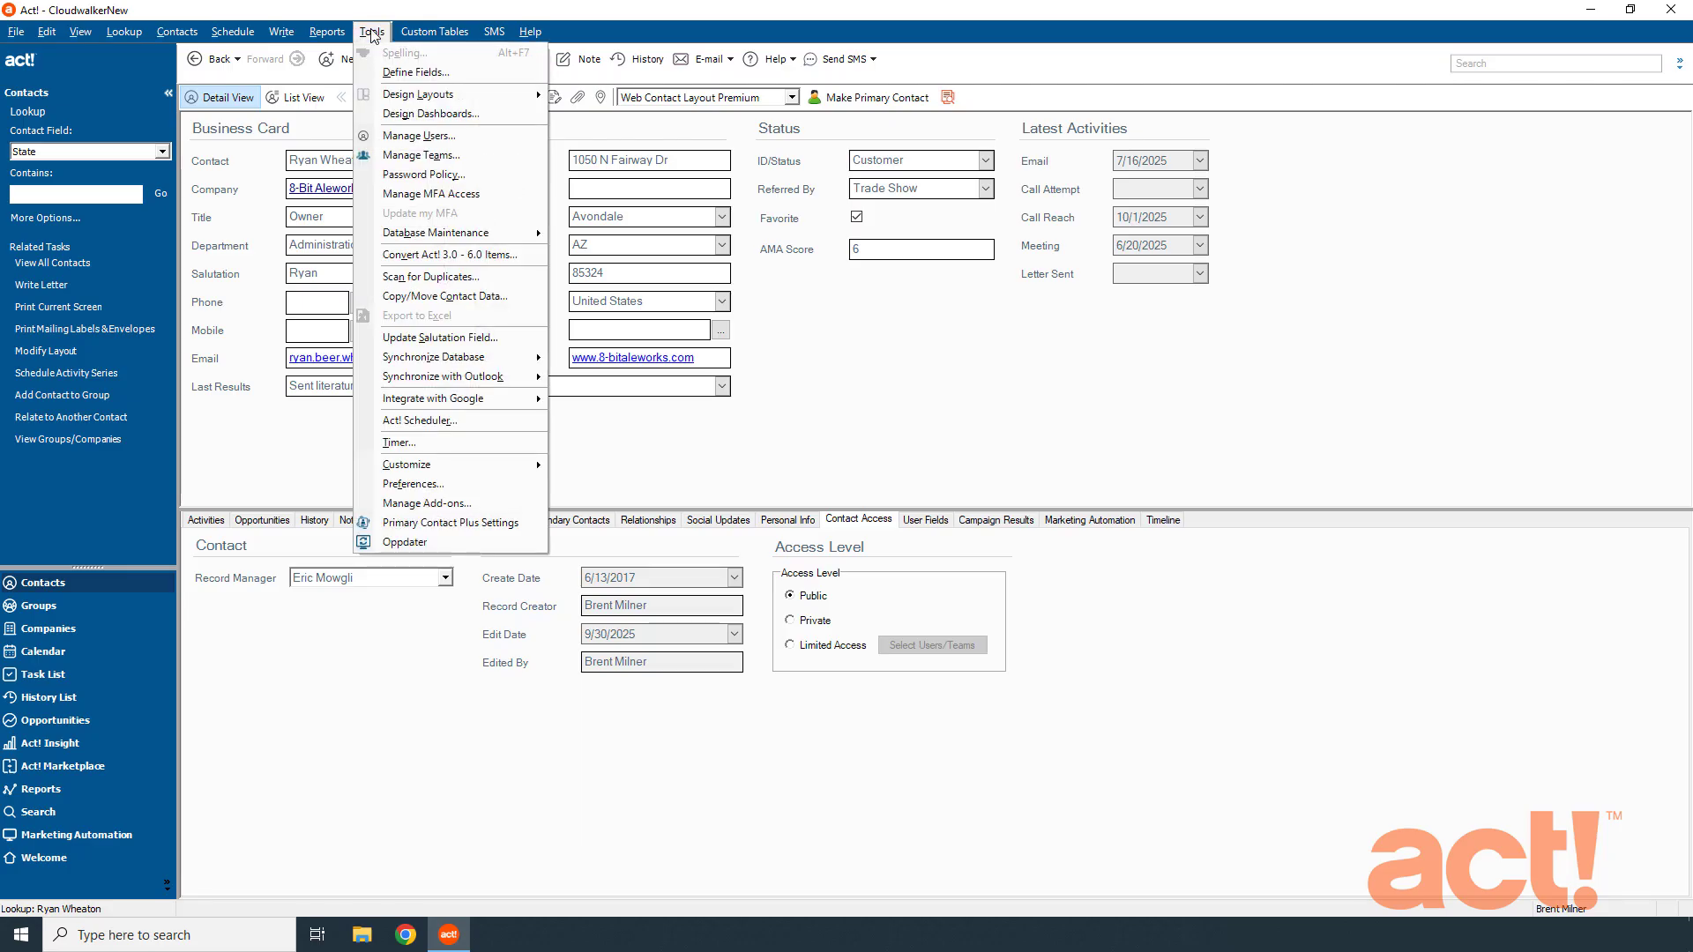
pyautogui.click(519, 529)
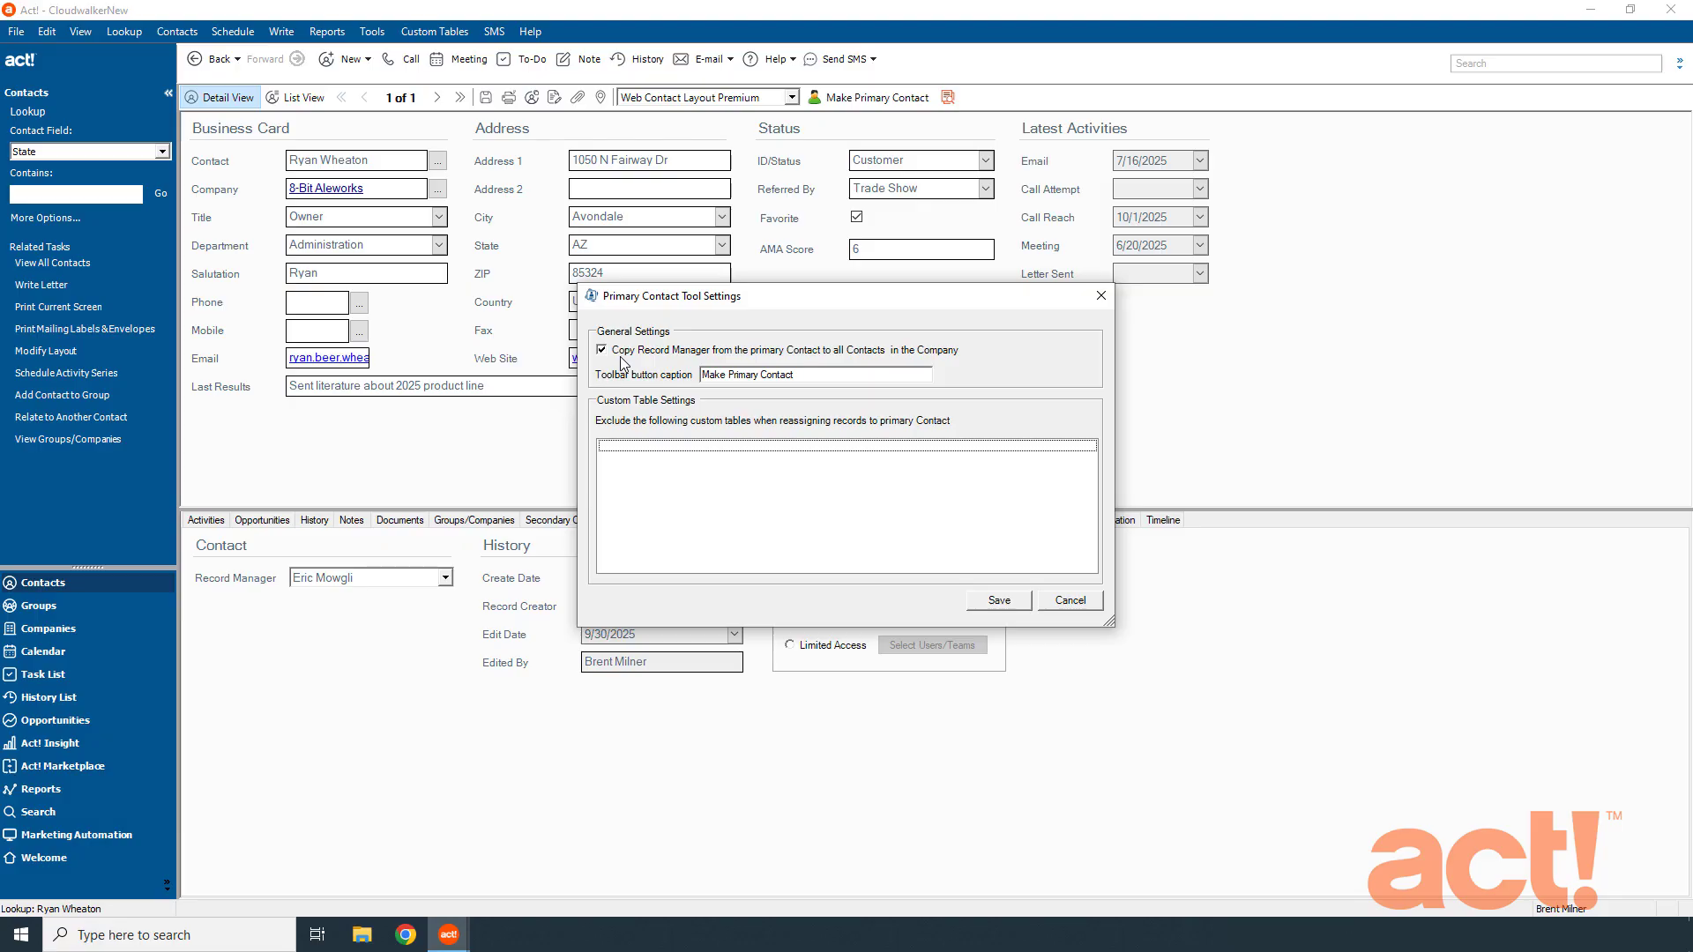
pyautogui.click(999, 601)
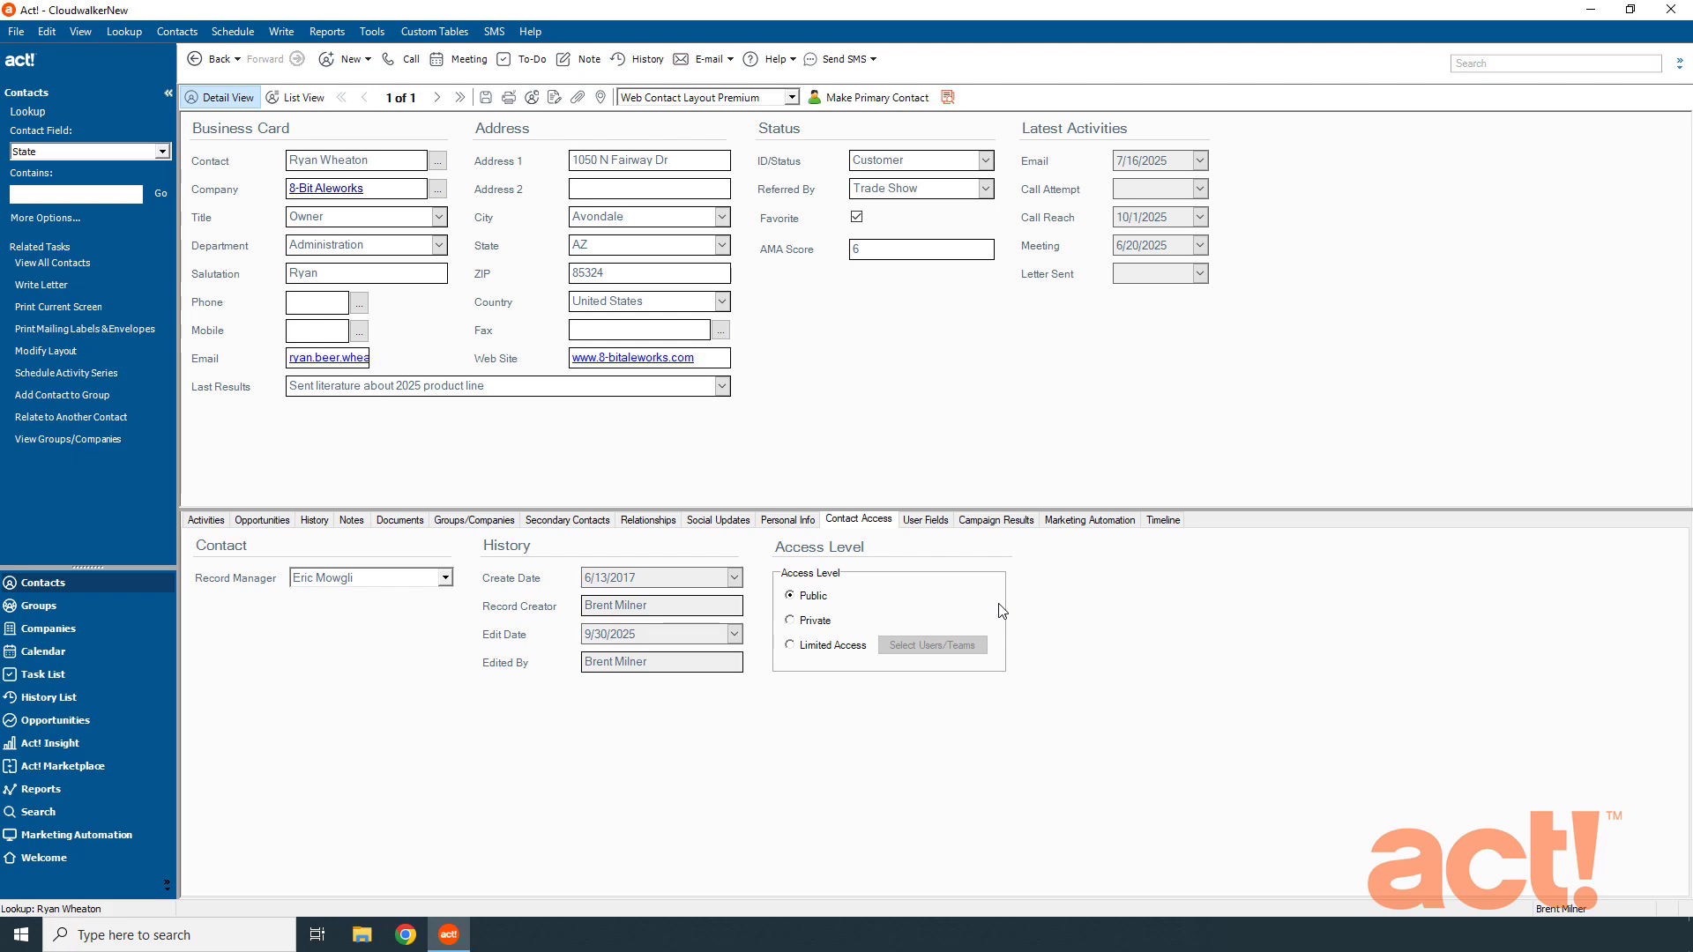
pyautogui.click(873, 99)
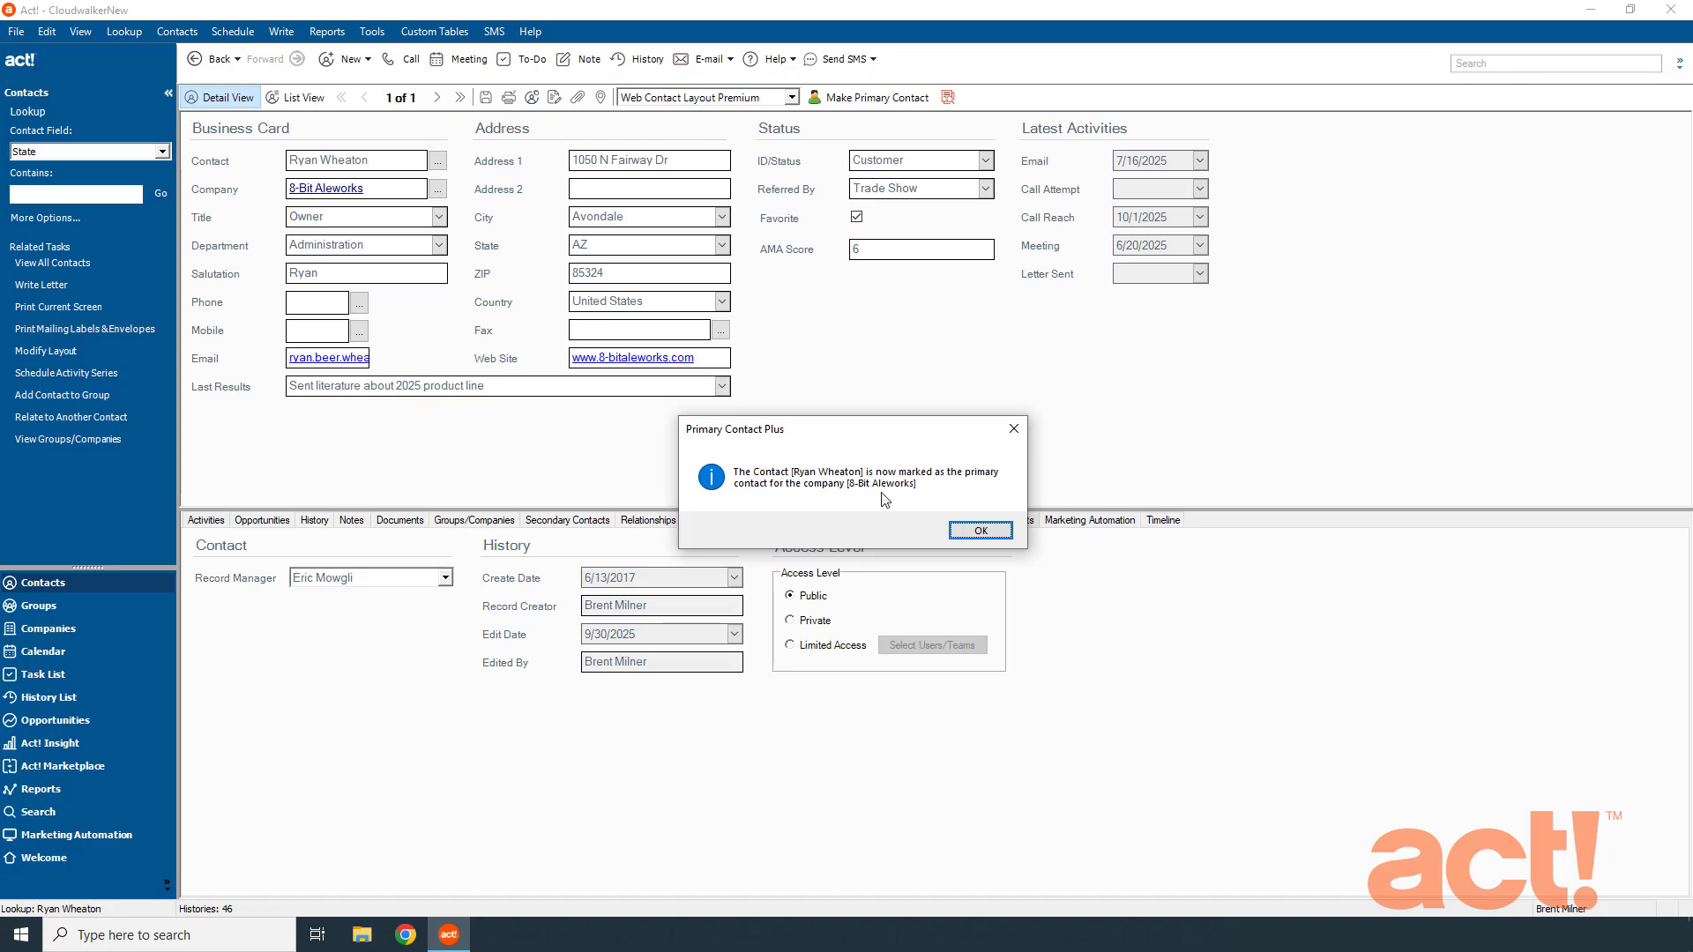
pyautogui.click(975, 531)
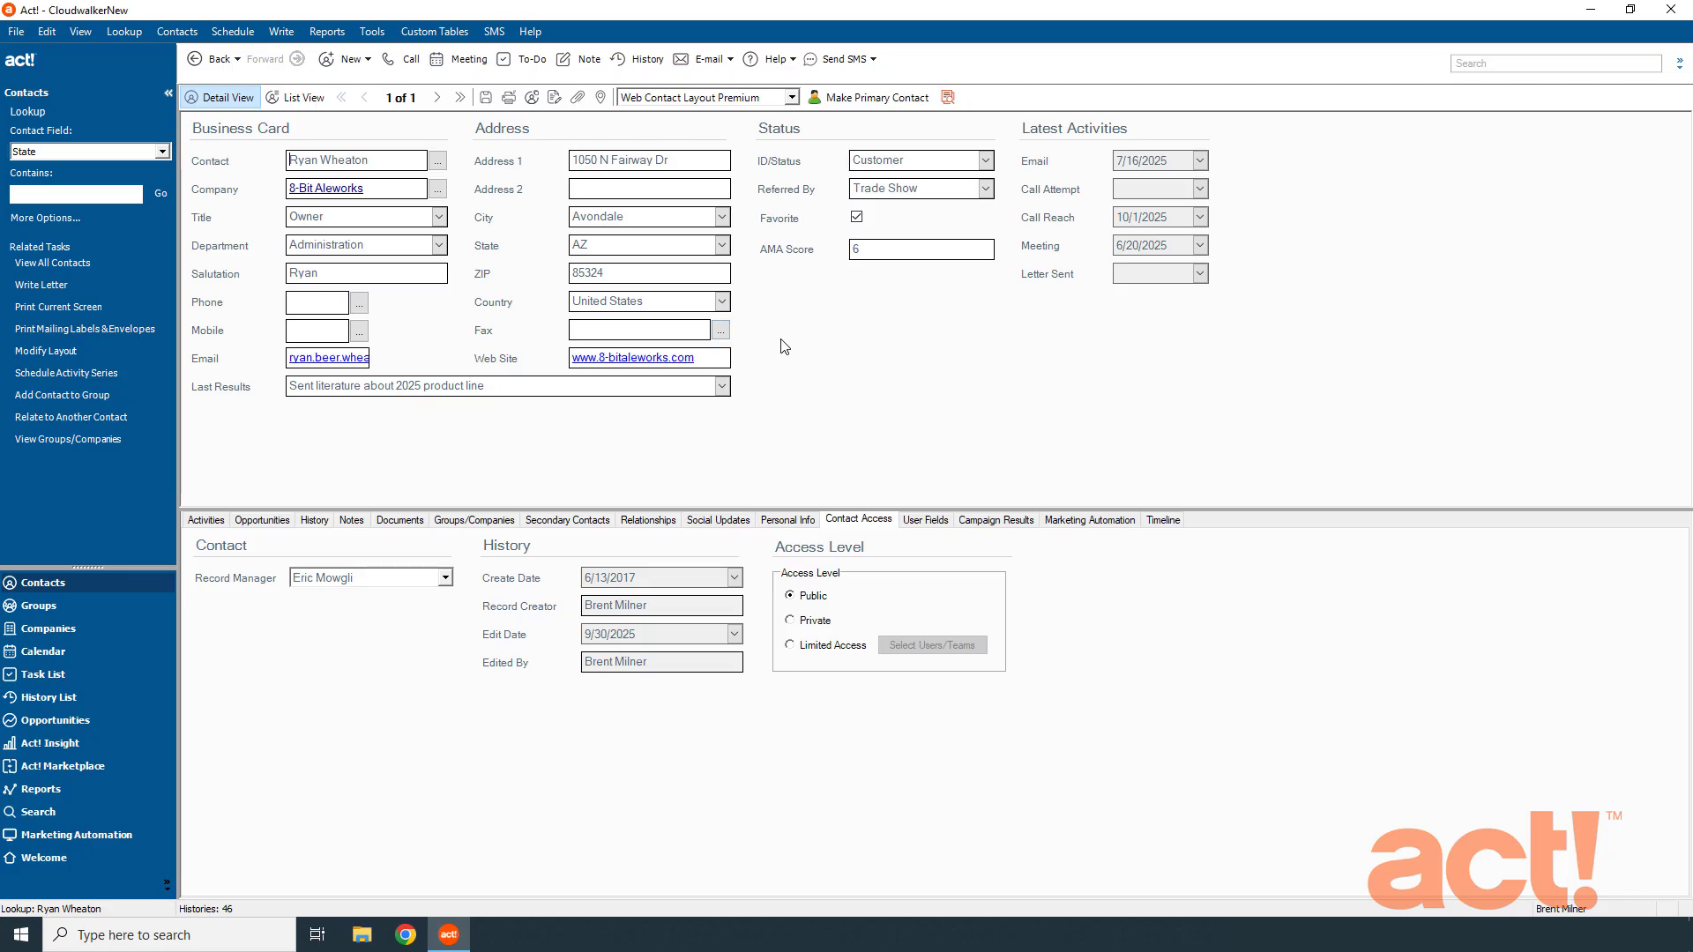
# Enter the contact's unit number in Address 2, run Make Primary Contact again, and open the linked 8-Bit Aleworks company record.
pyautogui.click(657, 182)
pyautogui.write('Unit C1')
pyautogui.click(846, 105)
pyautogui.click(970, 534)
pyautogui.click(342, 188)
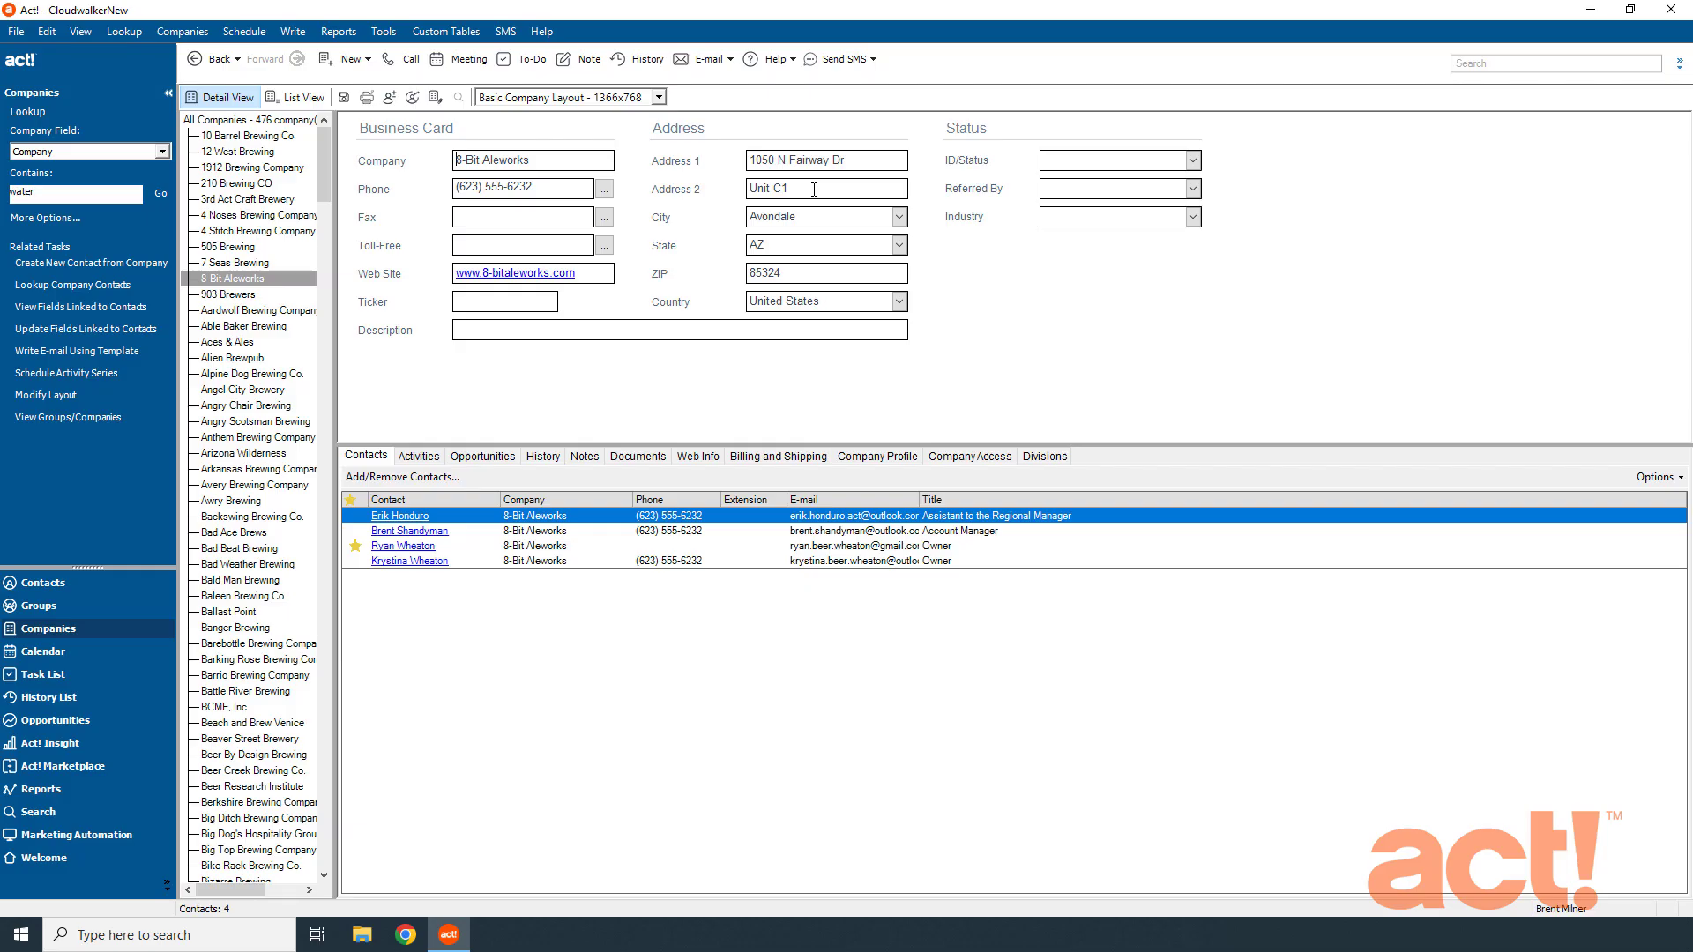
# Enable the new mail merge.
pyautogui.click(293, 32)
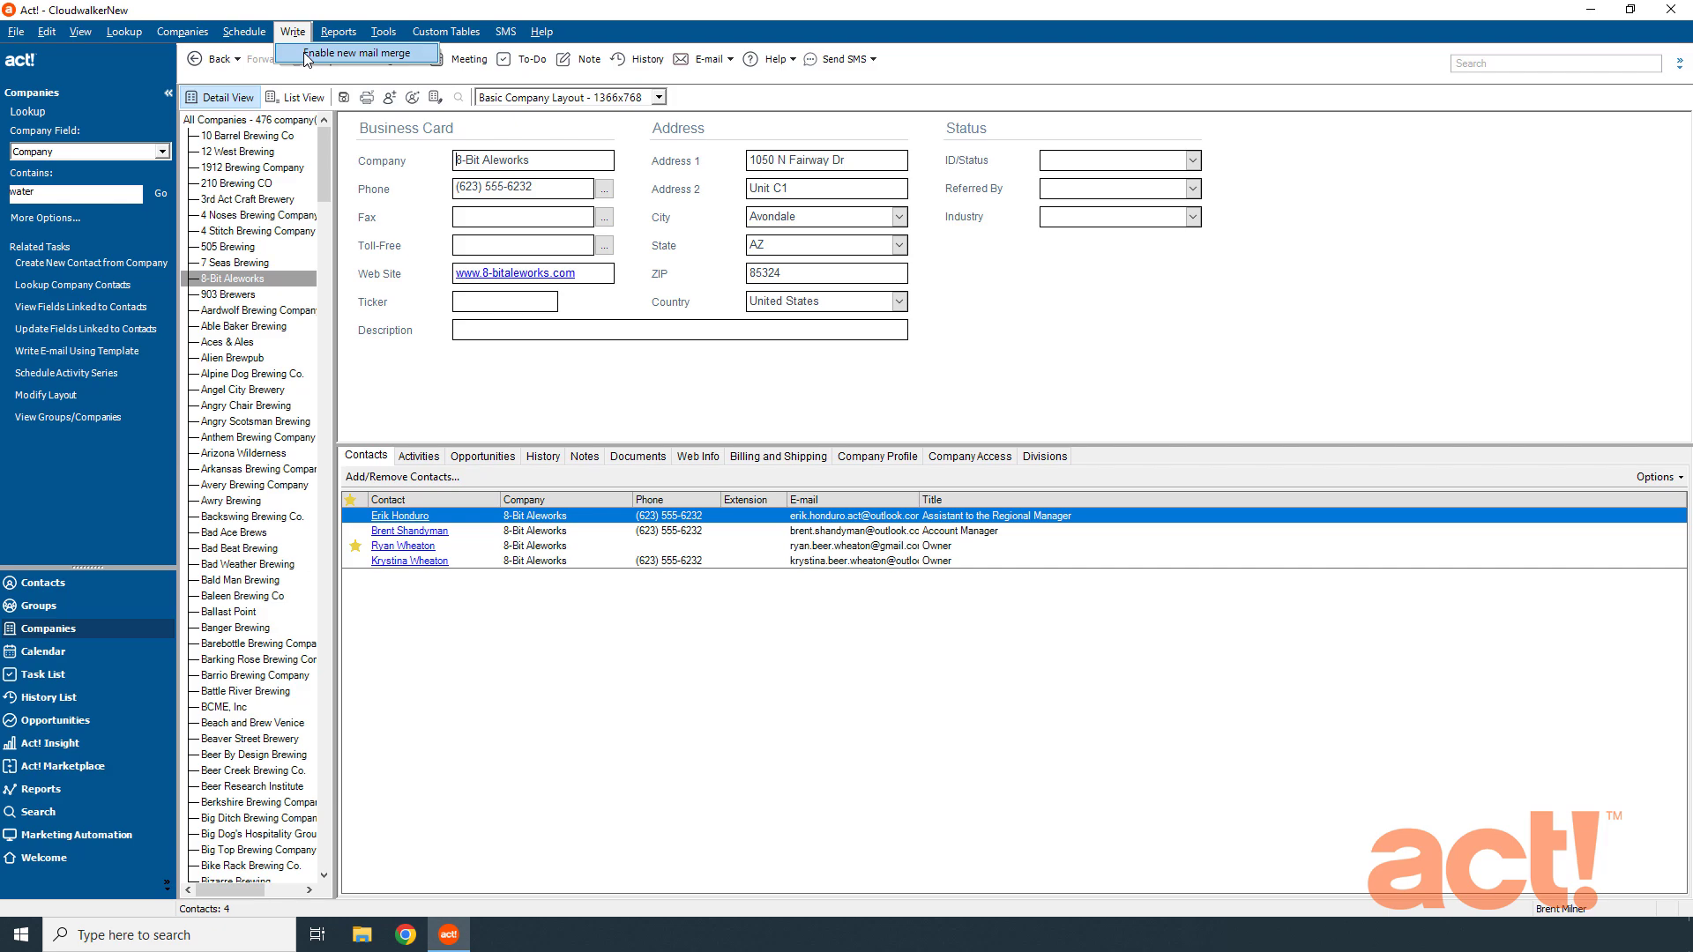
pyautogui.click(352, 53)
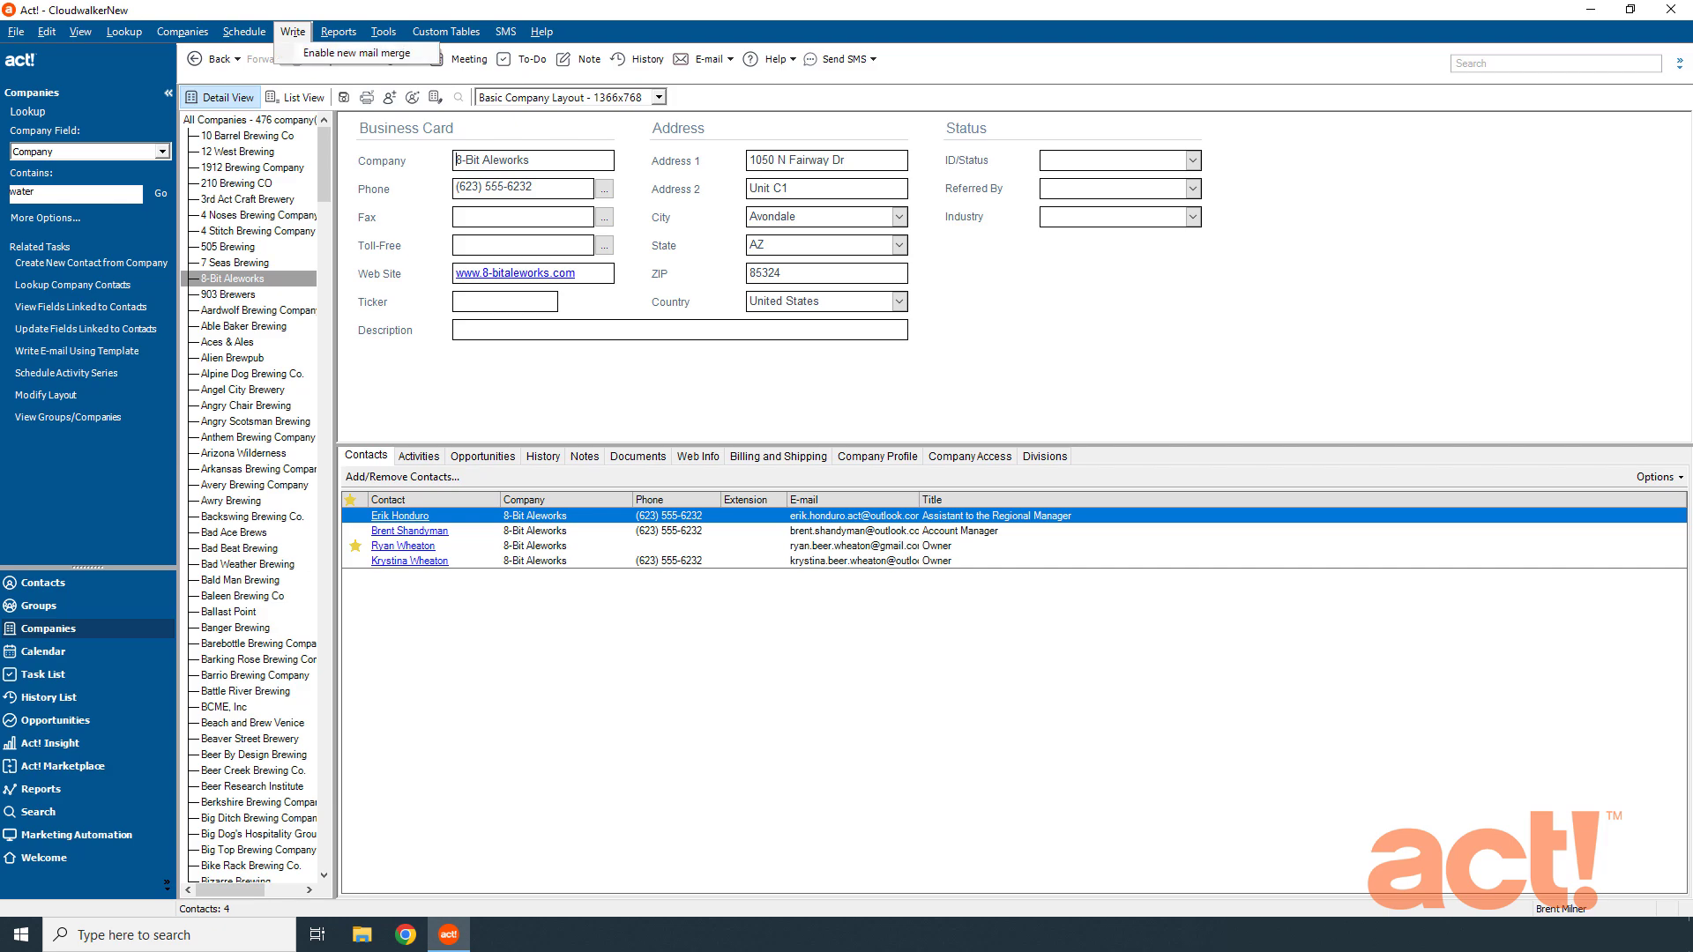